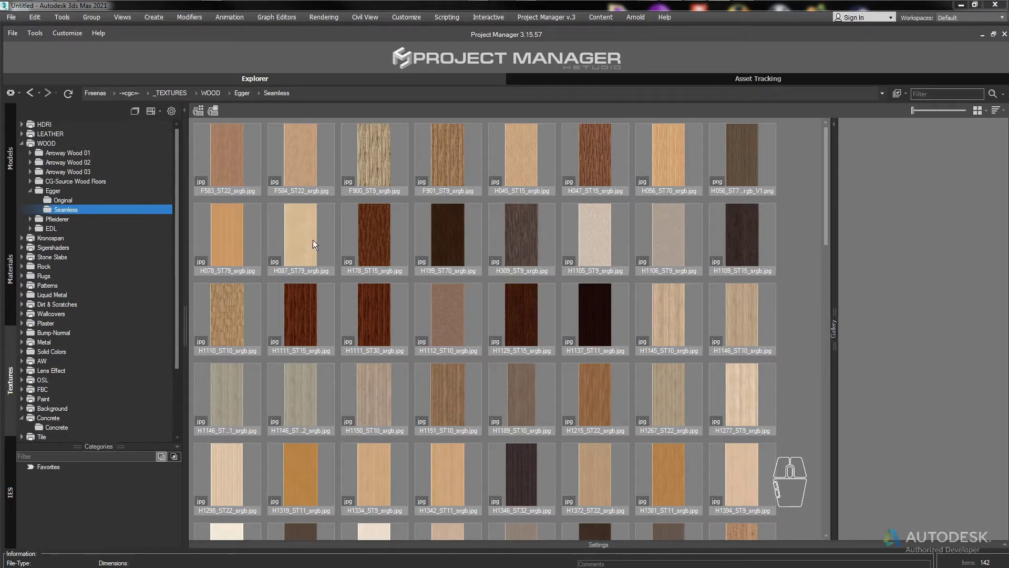
Add the H087_ST79 wood texture to Favorites and switch to the Materials library.
drag(316, 245, 49, 468)
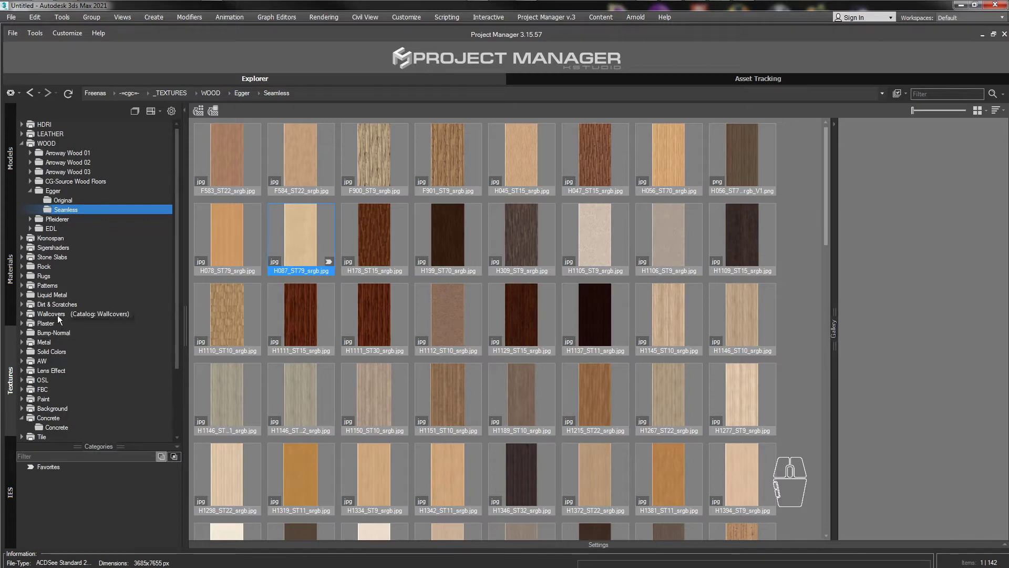
click(11, 288)
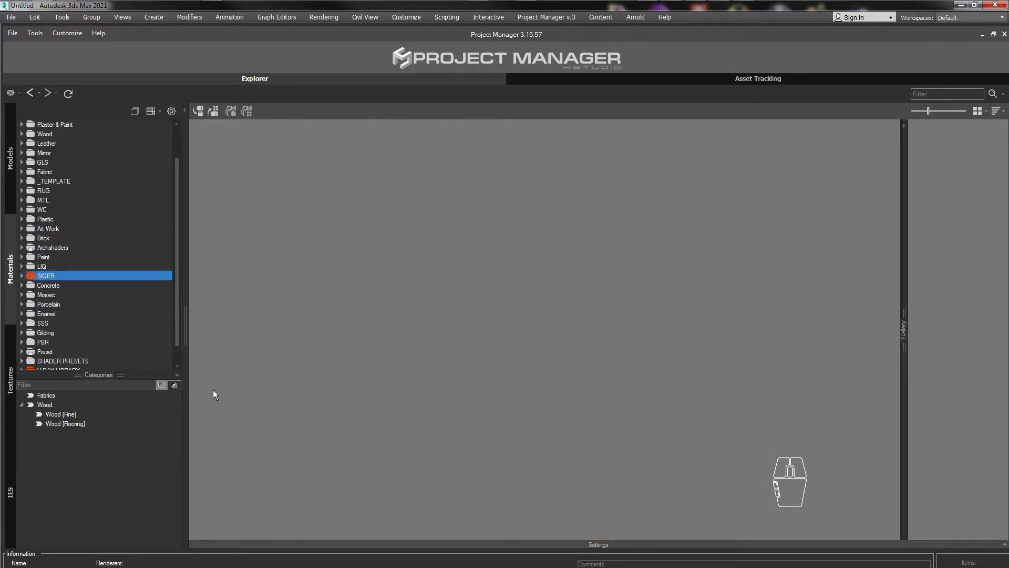
Expand SIGER, preview the xm0T002 set, then scroll down to the xm00520 set.
click(22, 276)
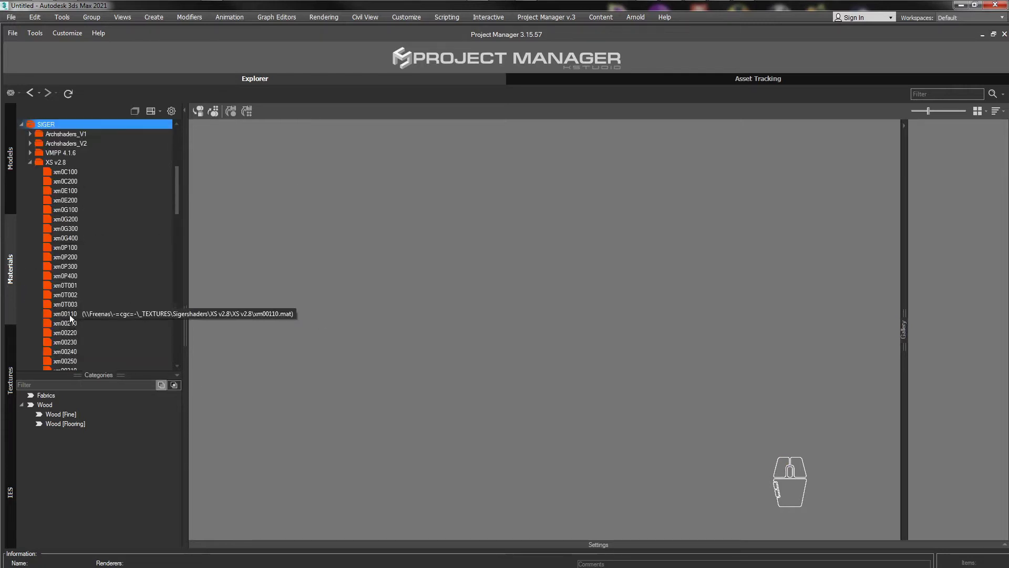
click(22, 275)
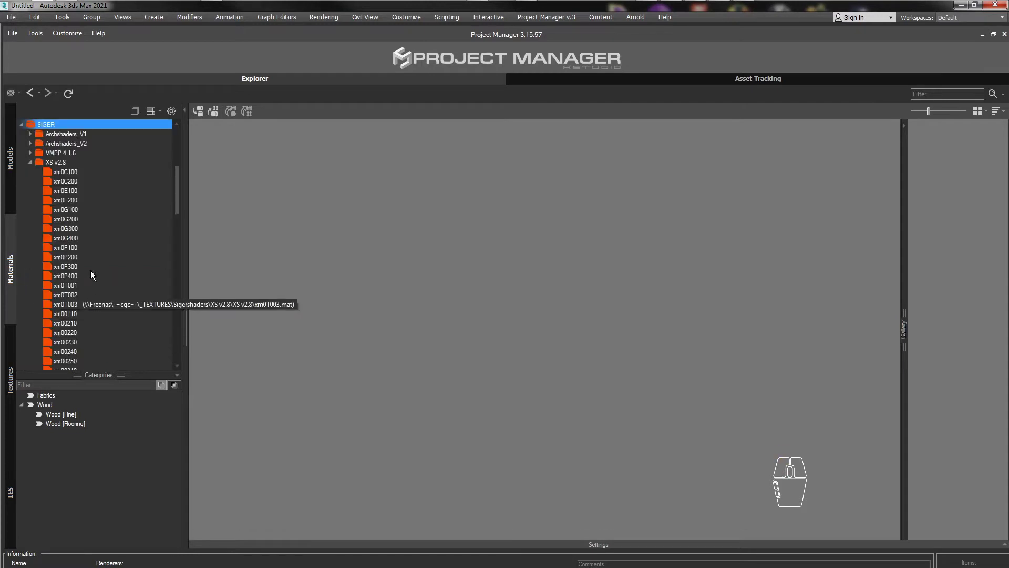
click(63, 292)
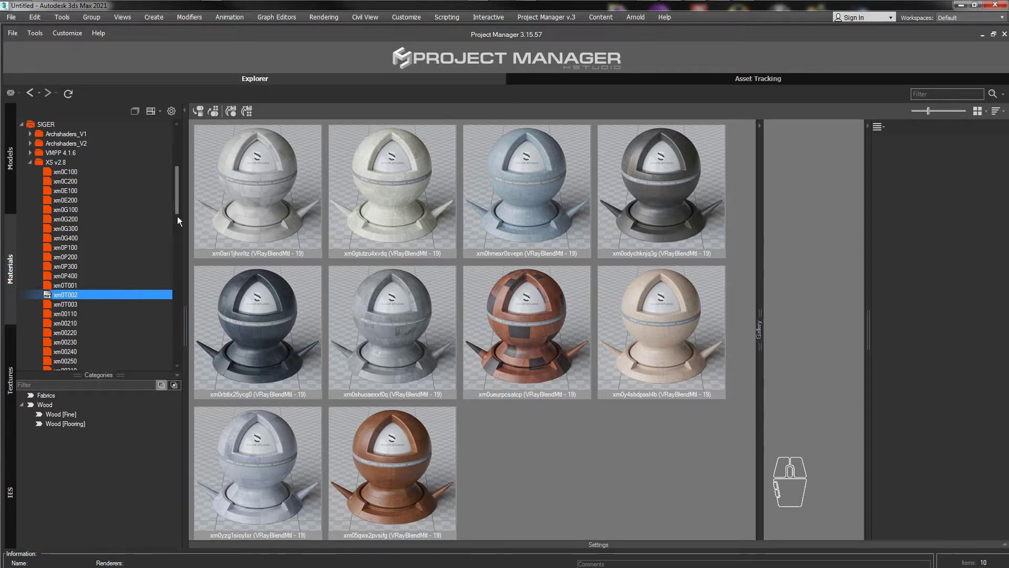
drag(176, 189, 181, 233)
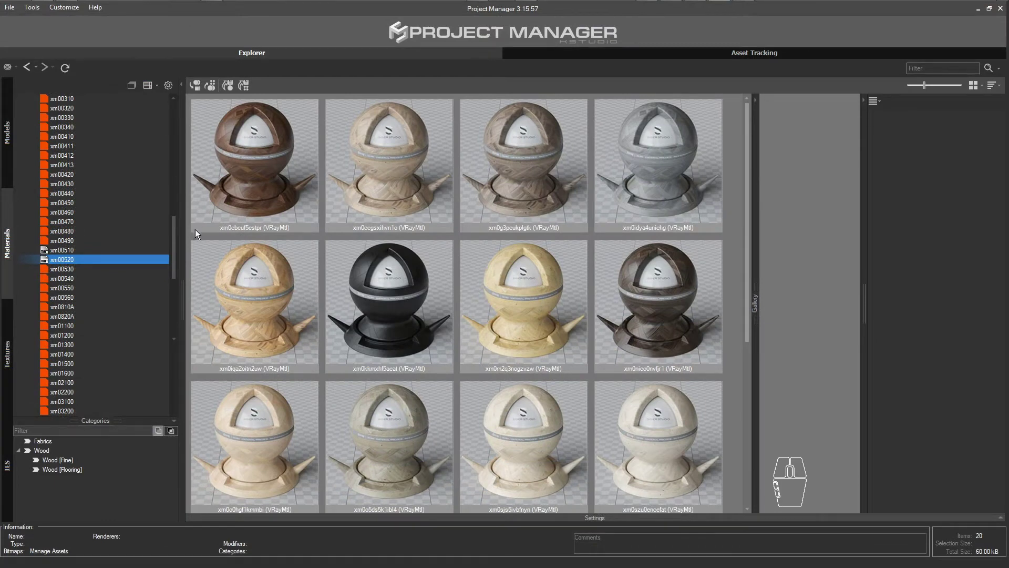
Show the 51 Wood & Laminate materials from V-RAY LIBRARY's V-Ray Material Library.
scroll(175, 241, down, 7)
scroll(175, 292, down, 8)
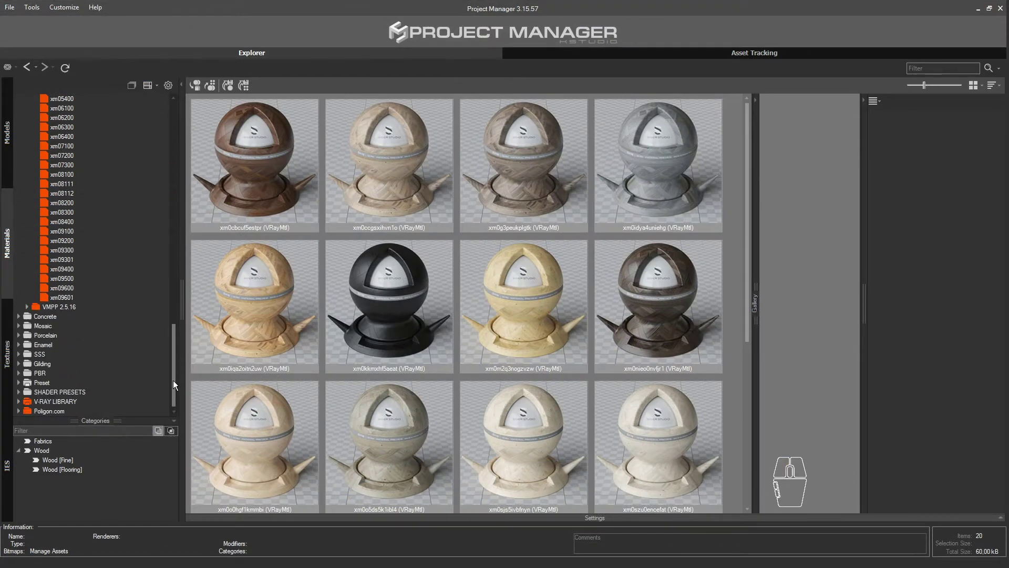
click(19, 402)
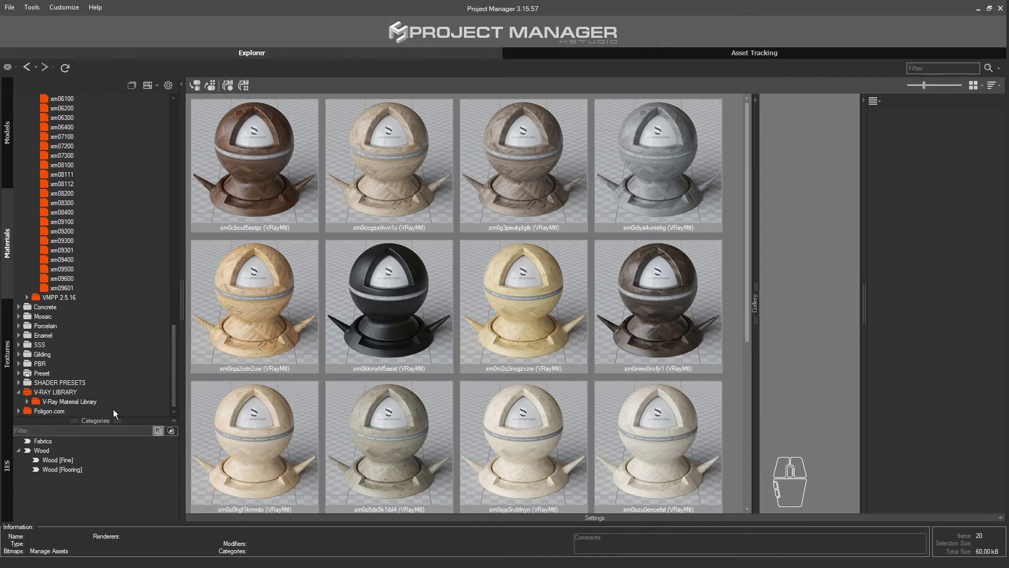
double_click(71, 410)
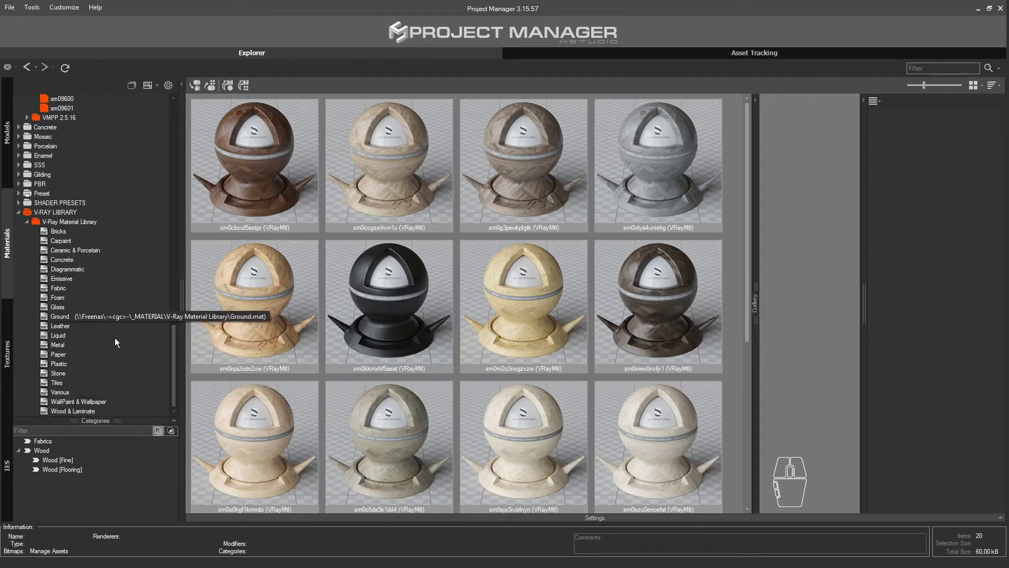
click(91, 411)
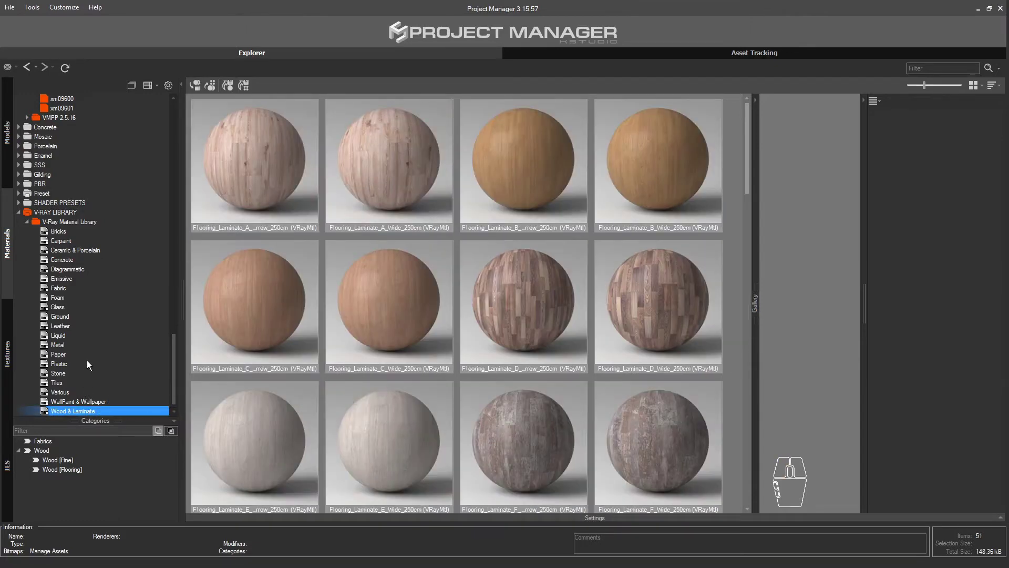
Collapse V-RAY LIBRARY and expand the Poligon.com material folder.
click(22, 214)
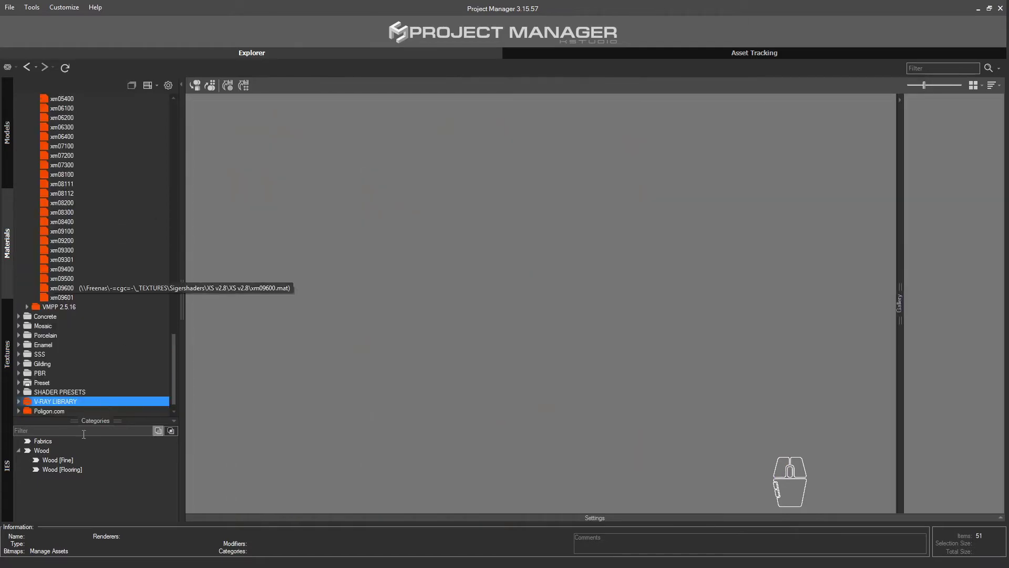
click(50, 410)
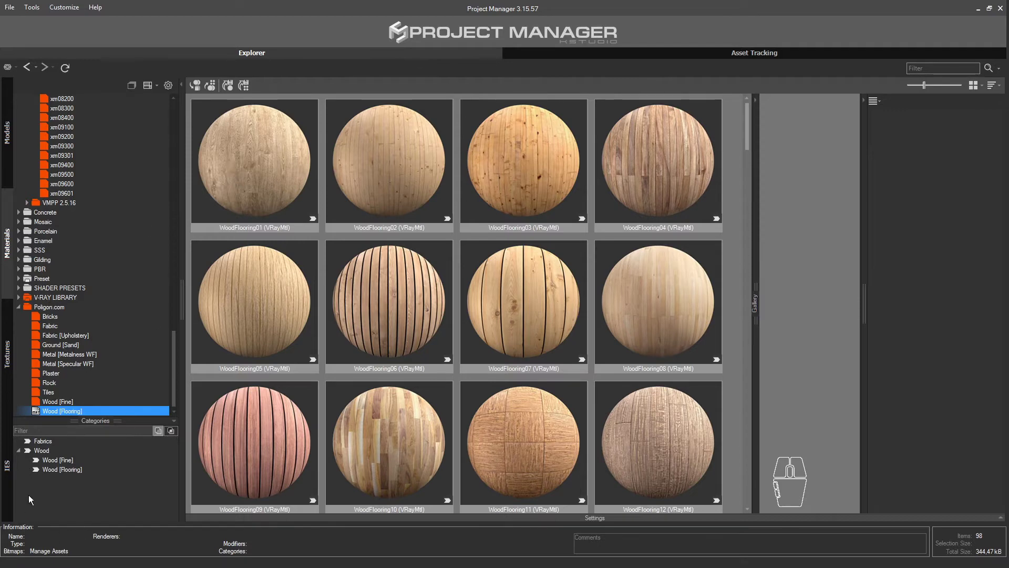
Create a new category named '~ Wood [Flooring]' under the Wood category.
right_click(59, 482)
click(36, 451)
right_click(37, 452)
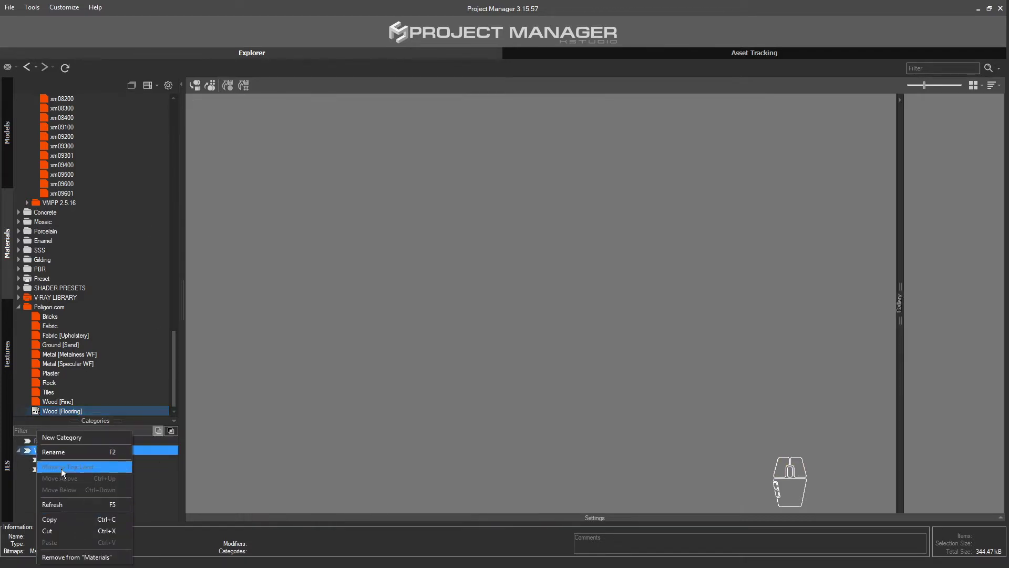
click(77, 443)
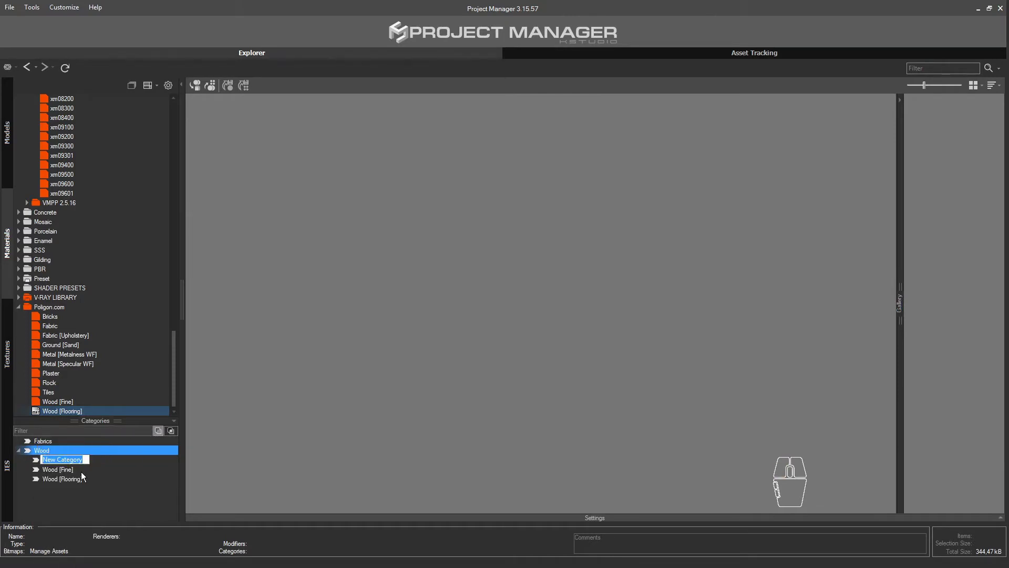
text(Wood )
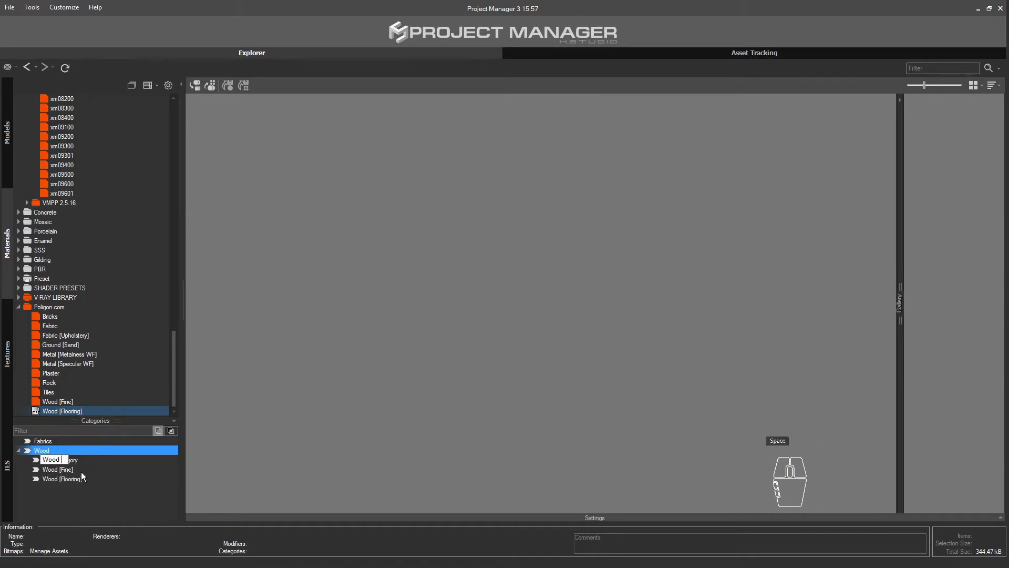
text([])
key(Left)
text(Flooring)
key(Left)
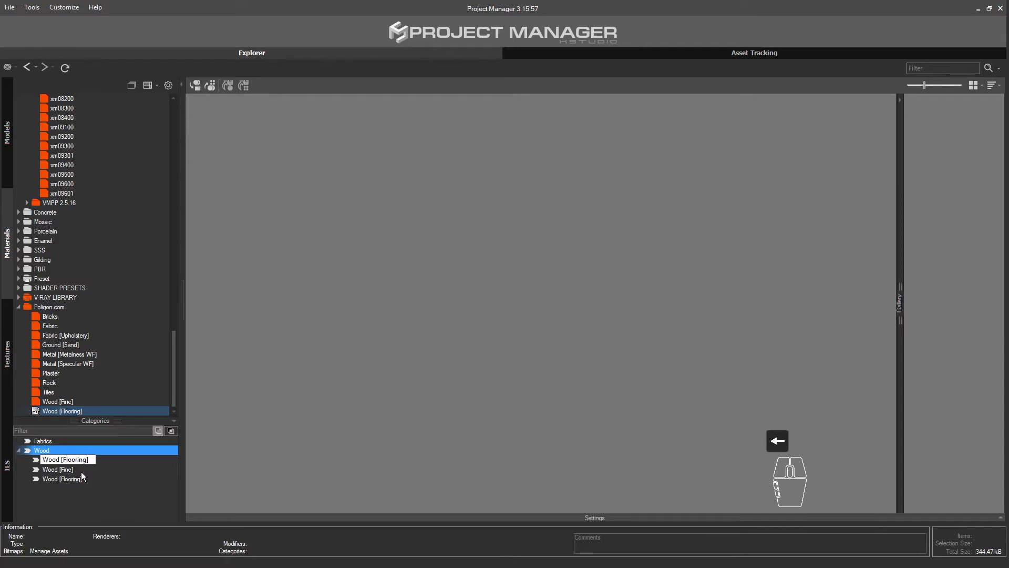
text(~)
key(Return)
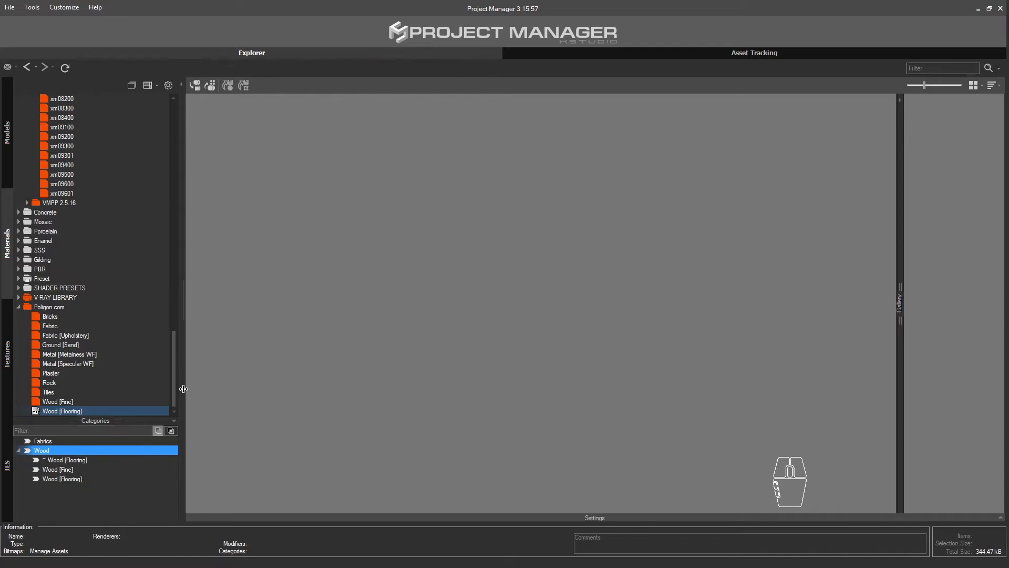
Select WoodFlooring01 through the last Poligon.com material and assign all 98 to ~ Wood [Flooring].
click(61, 411)
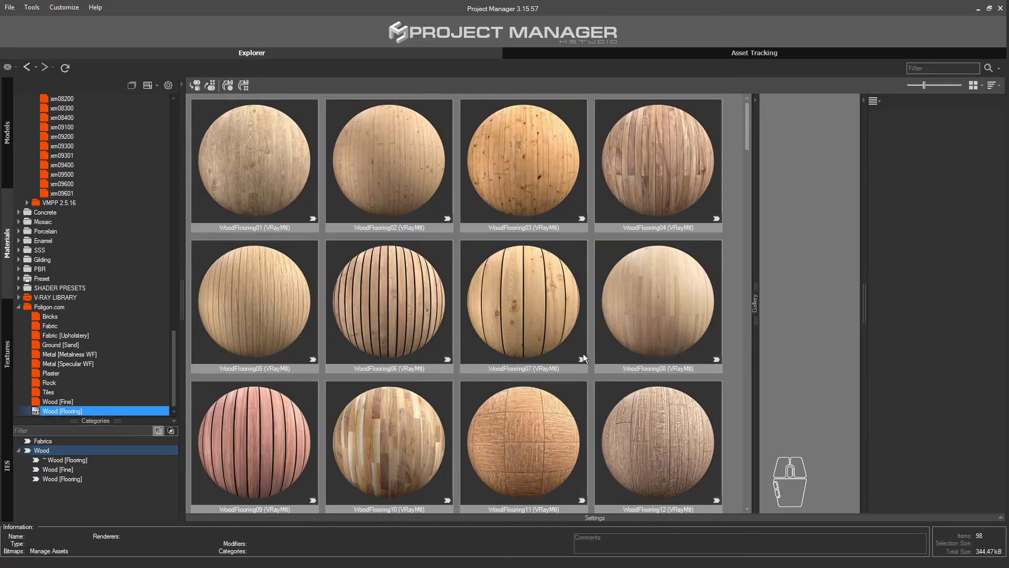
click(254, 159)
scroll(752, 189, down, 3)
click(747, 489)
click(746, 506)
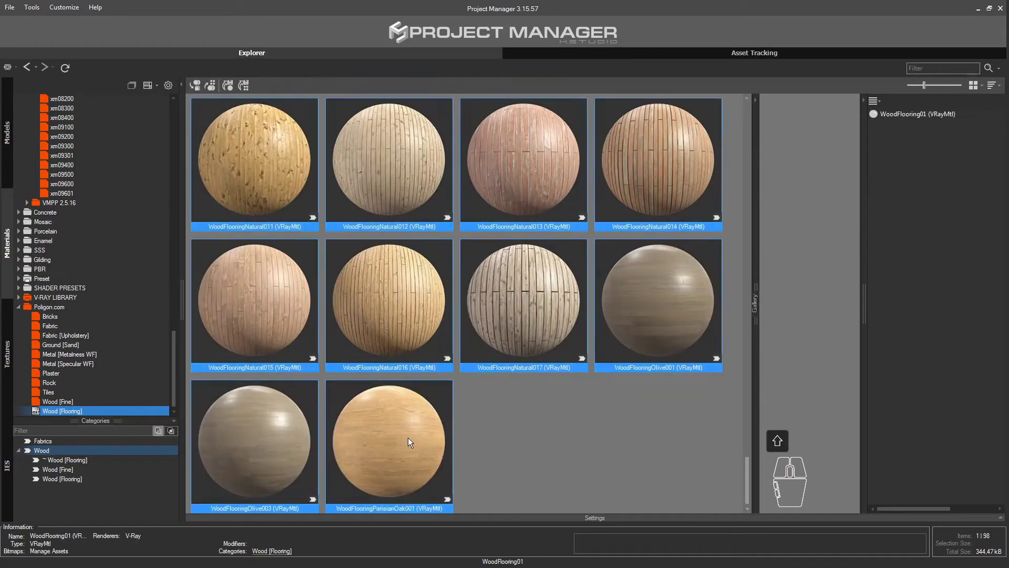
click(279, 552)
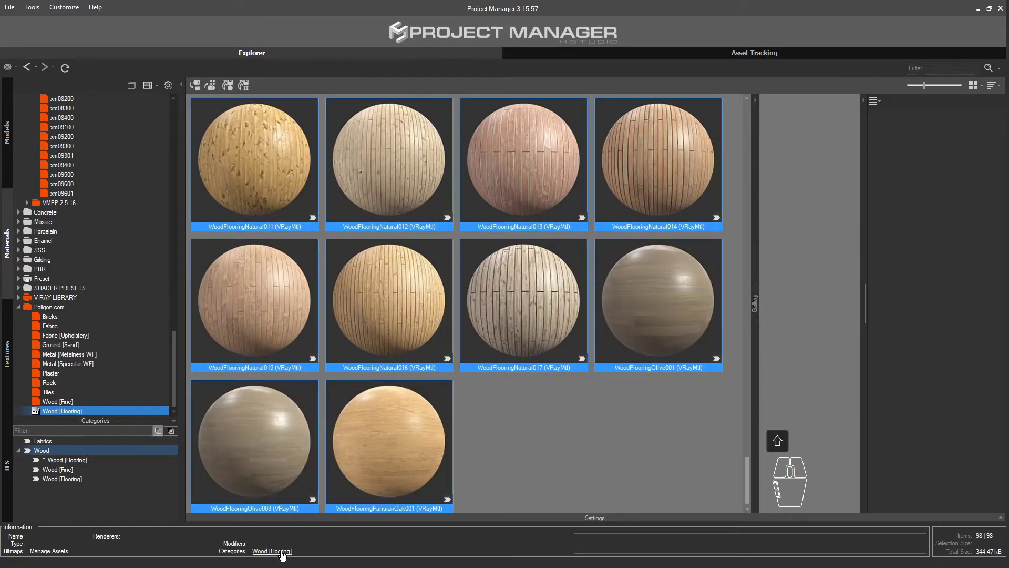
click(440, 208)
click(518, 389)
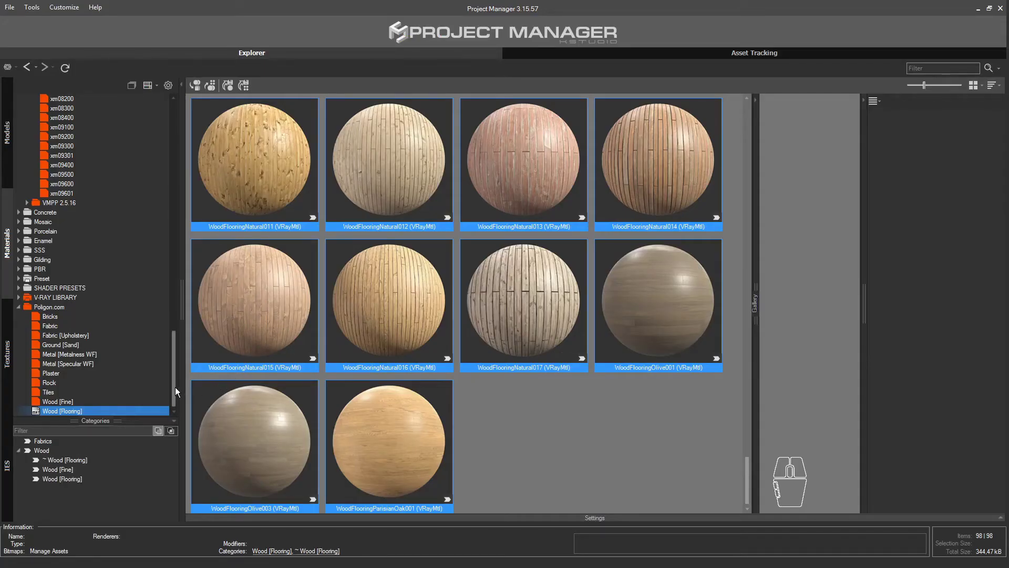
drag(747, 488, 749, 286)
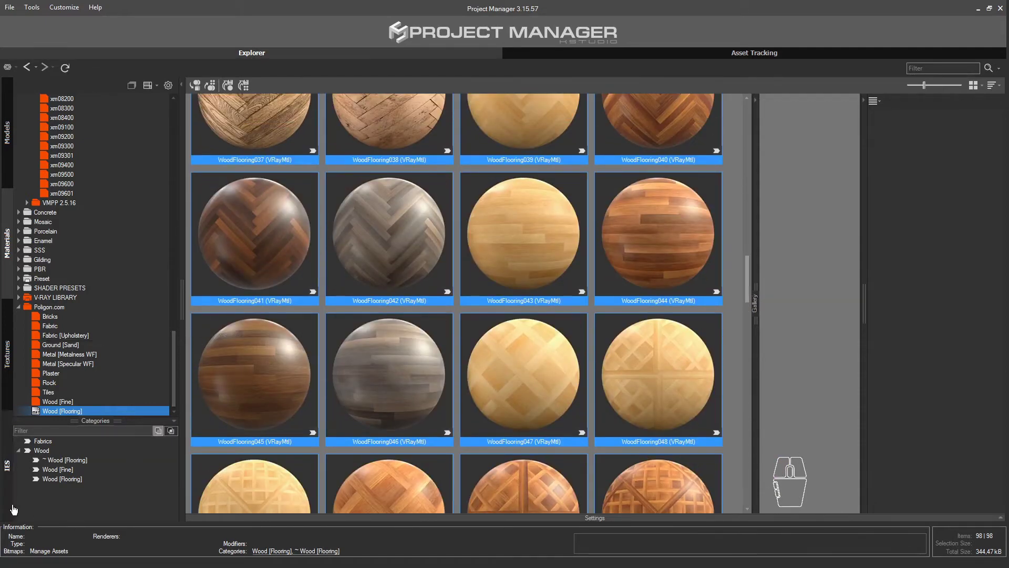
Check the ~ Wood [Flooring] category, then bring up V-Ray's Wood & Laminate materials.
click(62, 460)
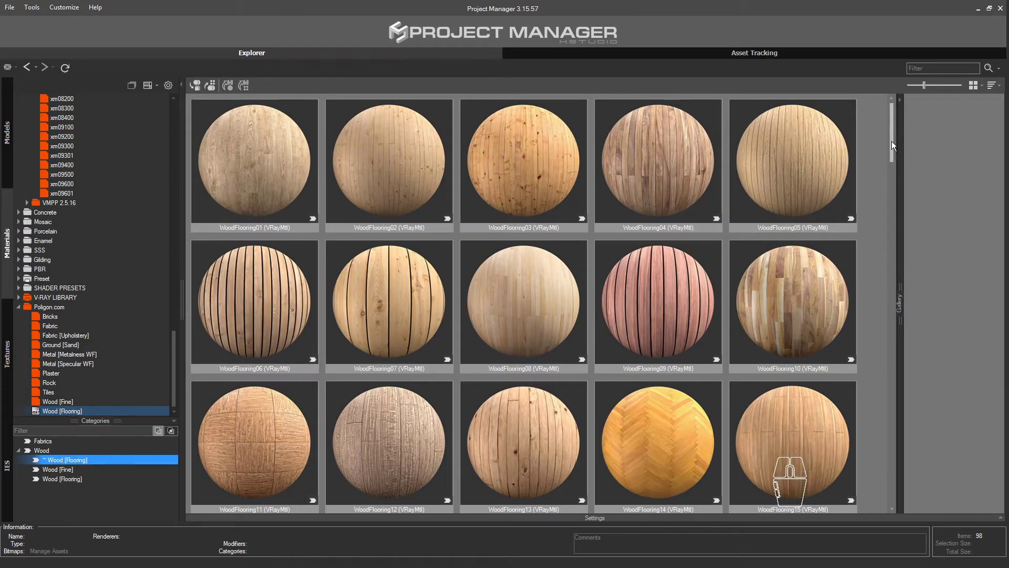
mouse_move(892, 141)
mouse_down()
mouse_move(889, 266)
mouse_move(888, 148)
mouse_up()
click(18, 297)
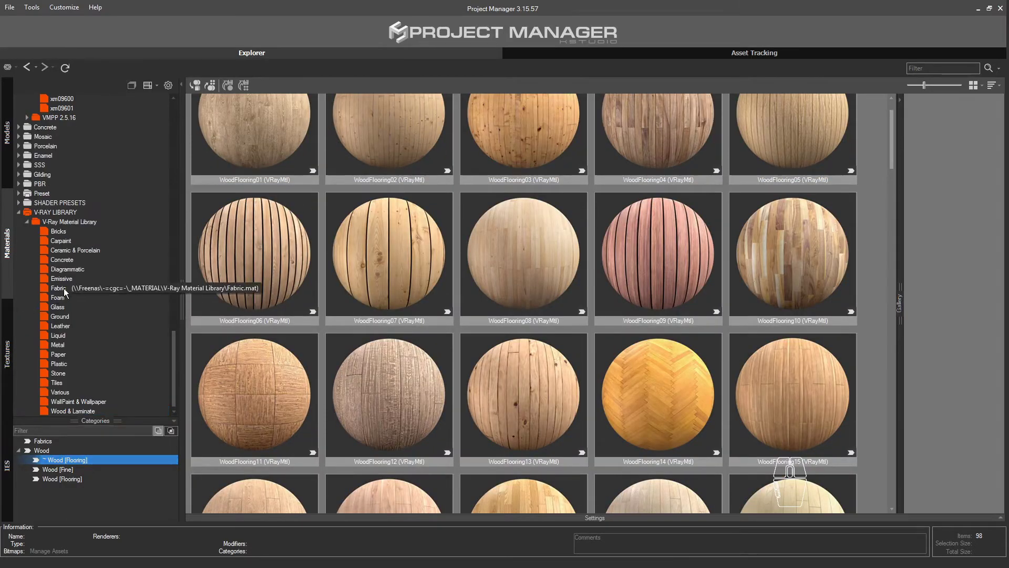
click(83, 411)
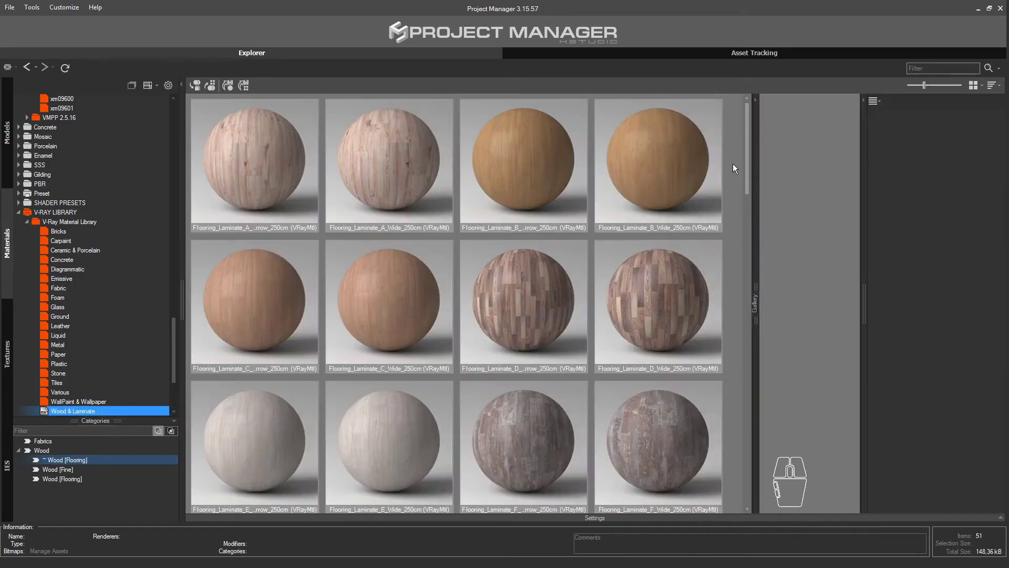
Assign the first eight Wood & Laminate materials to ~ Wood [Flooring] via Add to Category.
click(256, 160)
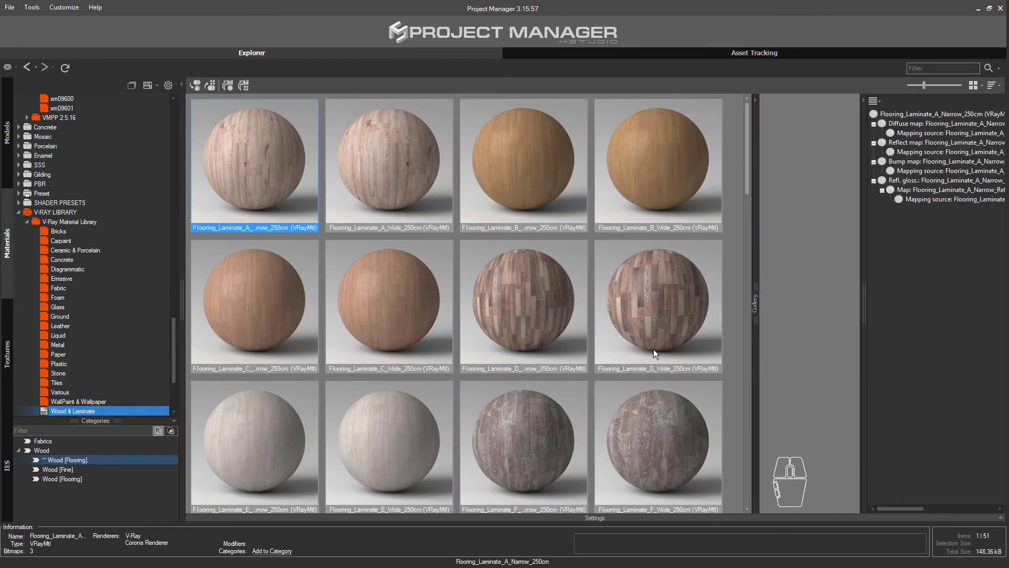
shift+click(643, 324)
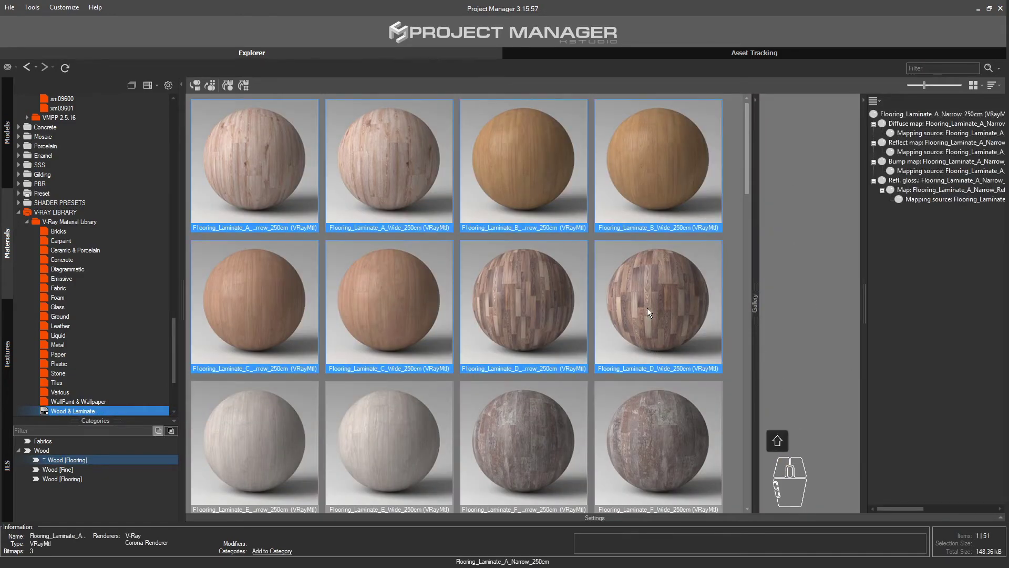
right_click(523, 289)
click(272, 551)
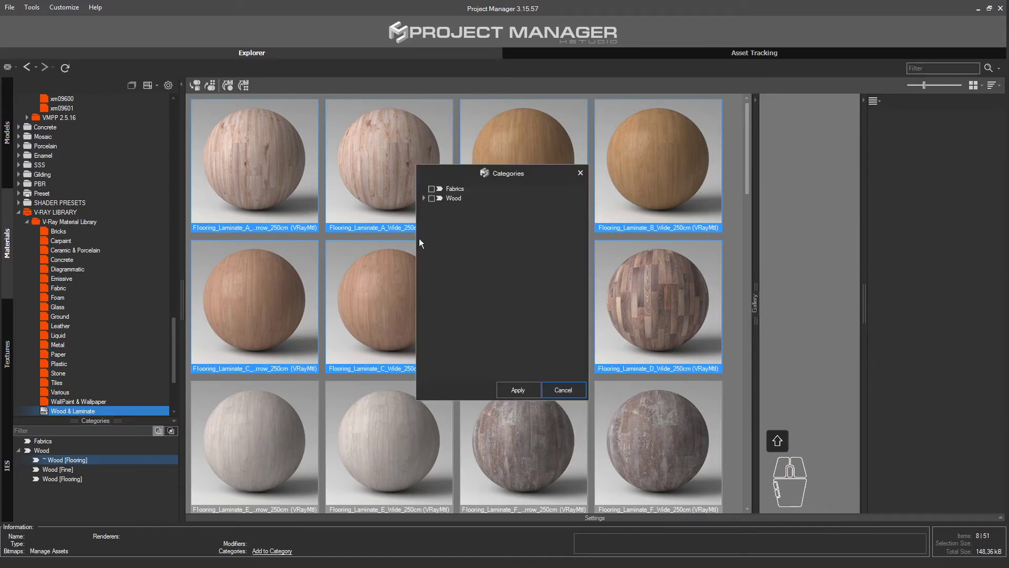
click(425, 198)
click(440, 209)
click(518, 389)
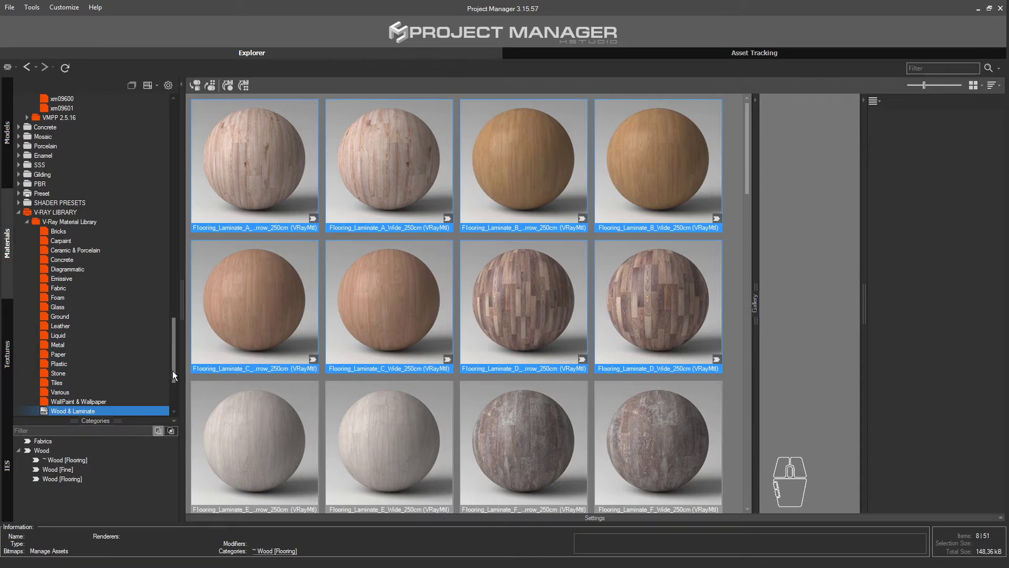
drag(173, 371, 165, 241)
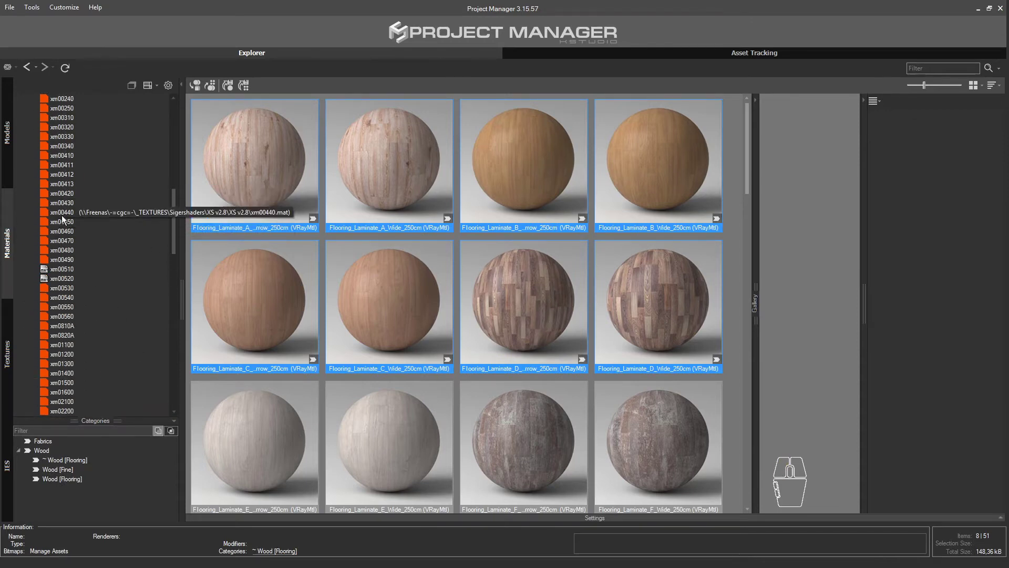
Assign all ten xm00530 materials to ~ Wood [Flooring] via Add to Category.
click(66, 288)
click(279, 140)
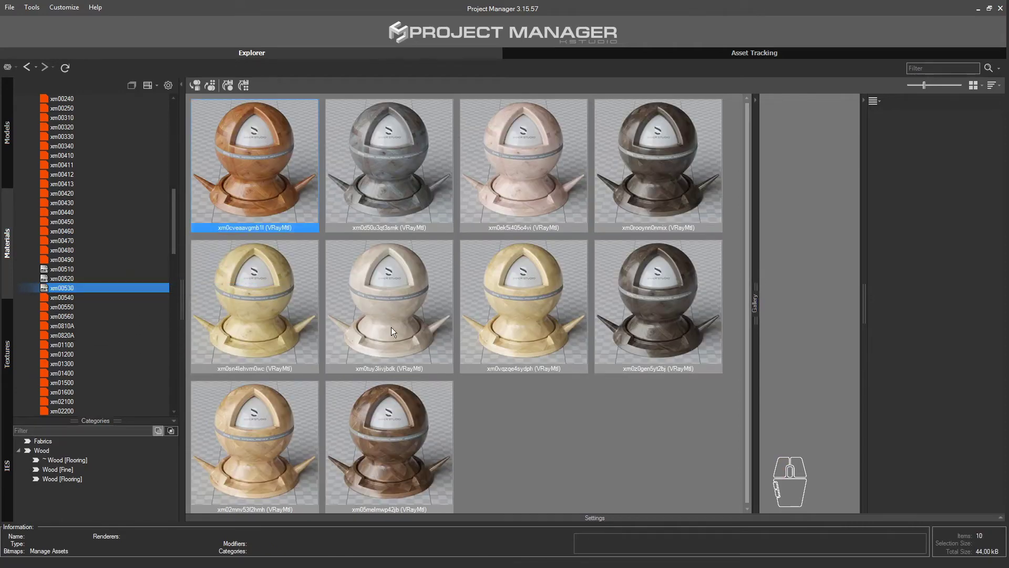
shift+click(412, 460)
right_click(403, 271)
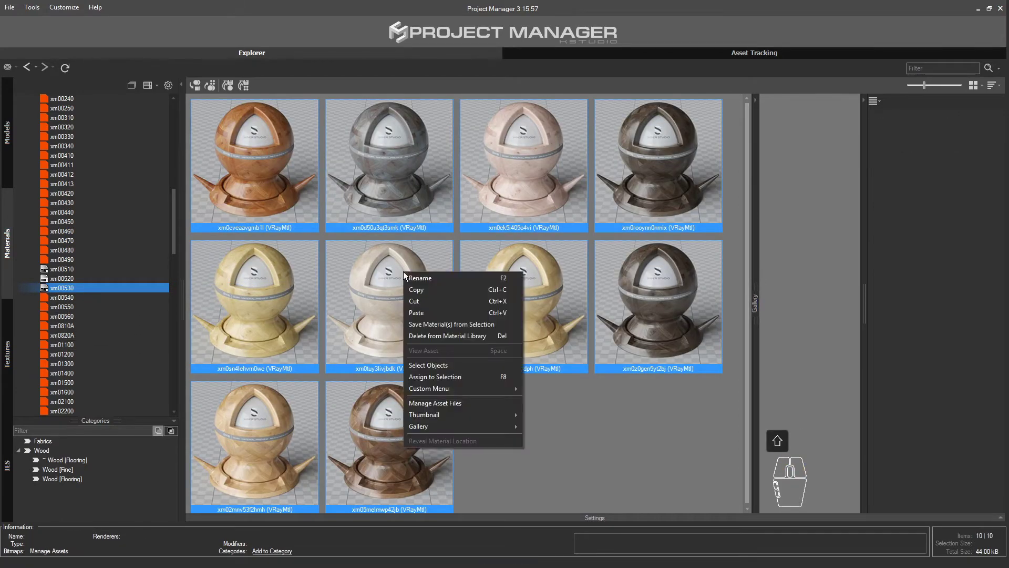
click(272, 550)
click(424, 198)
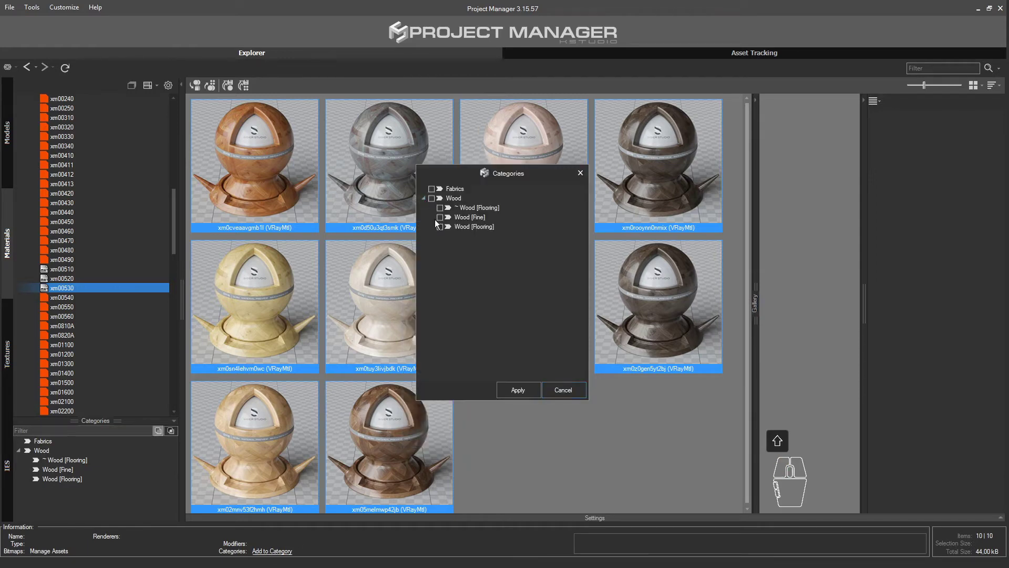
click(516, 388)
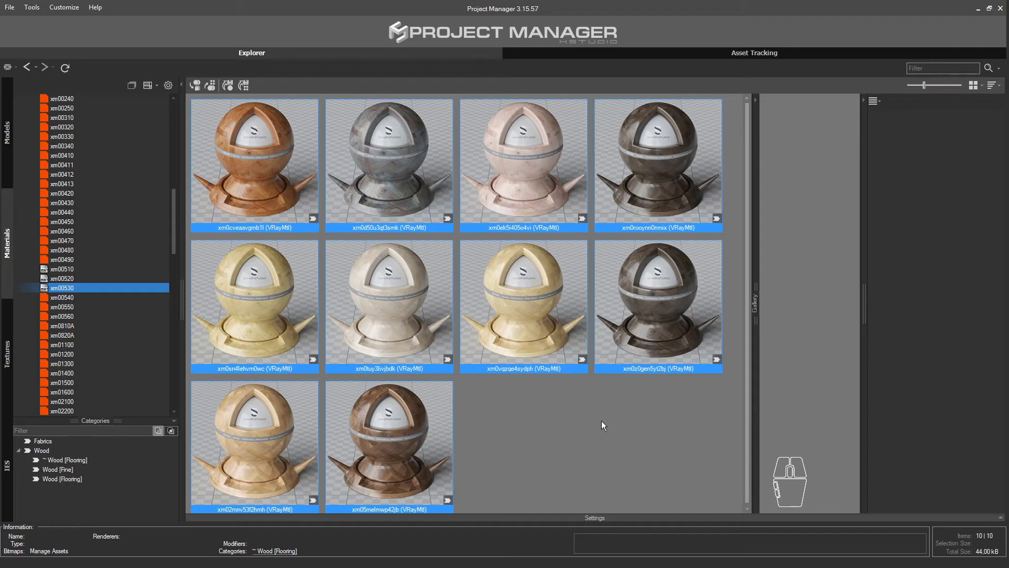
Drag xm0nibq4kunih0 and xm0ojpytseib0a from xm00540 onto ~ Wood [Flooring].
click(68, 297)
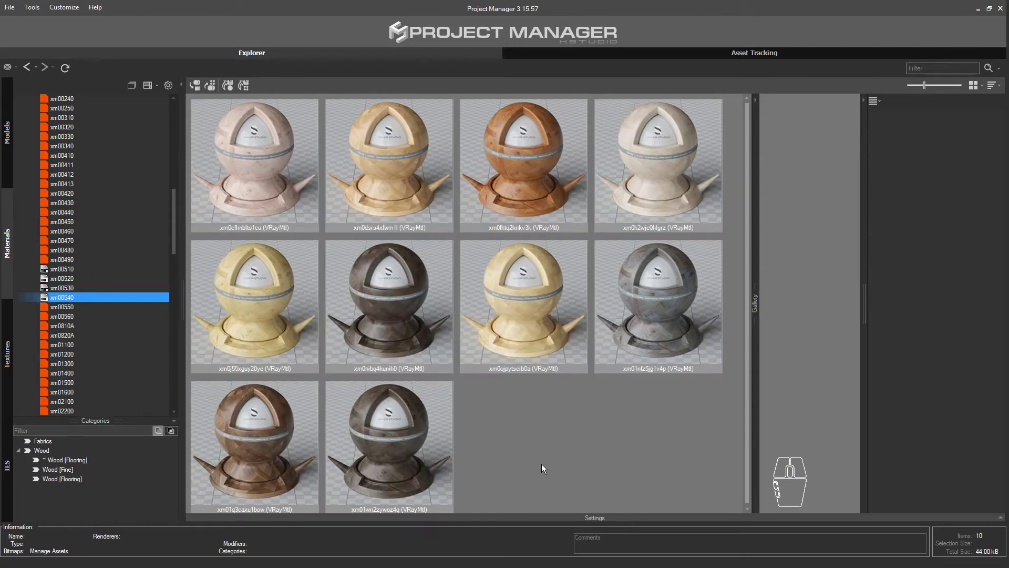
click(403, 298)
drag(422, 307, 59, 460)
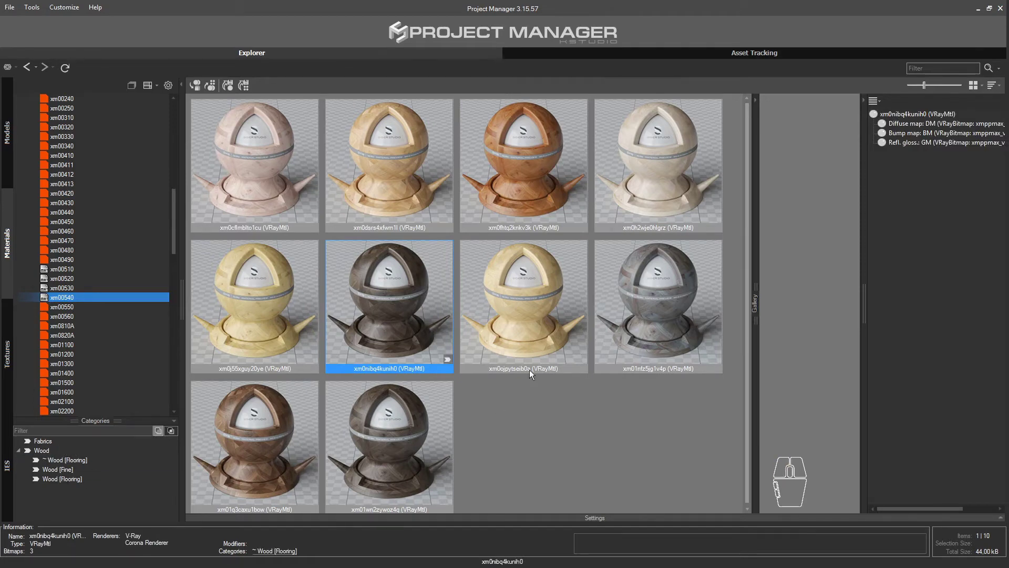
drag(534, 359, 70, 458)
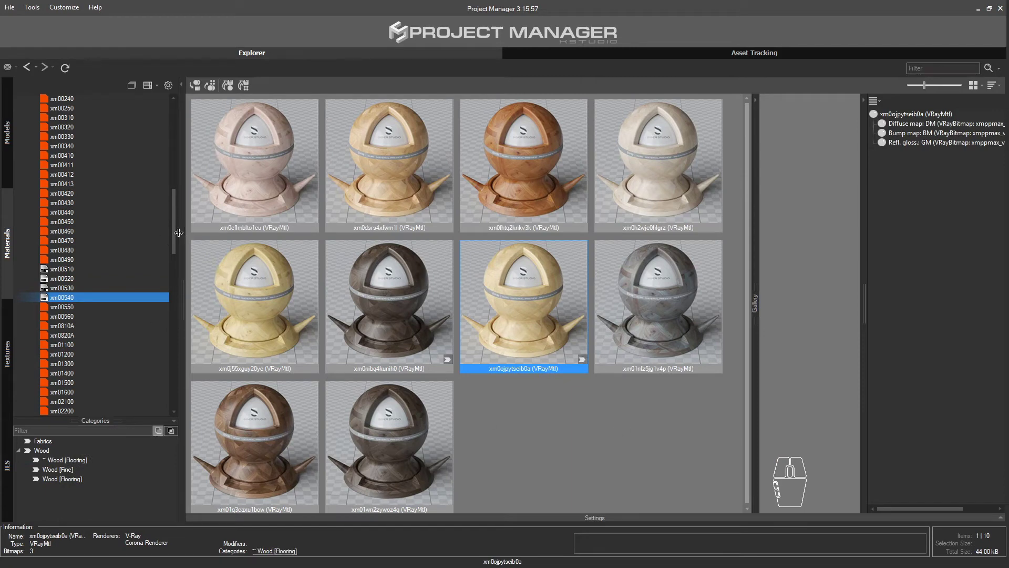
scroll(175, 229, down, 2)
Display ~ Wood [Flooring]'s 118 materials at the smallest thumbnail size and scroll through them.
click(74, 458)
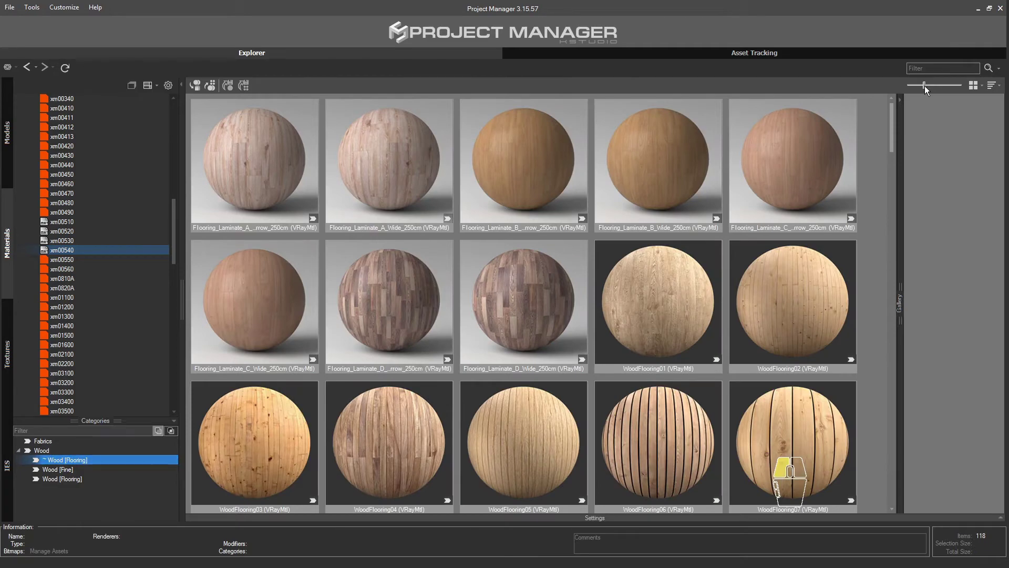
drag(924, 86, 909, 86)
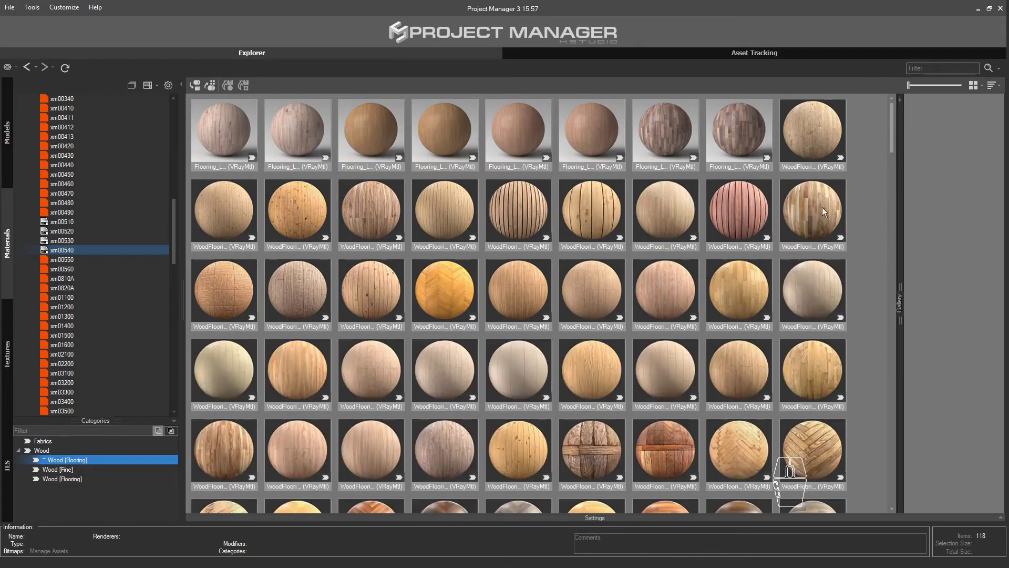
drag(895, 132, 892, 389)
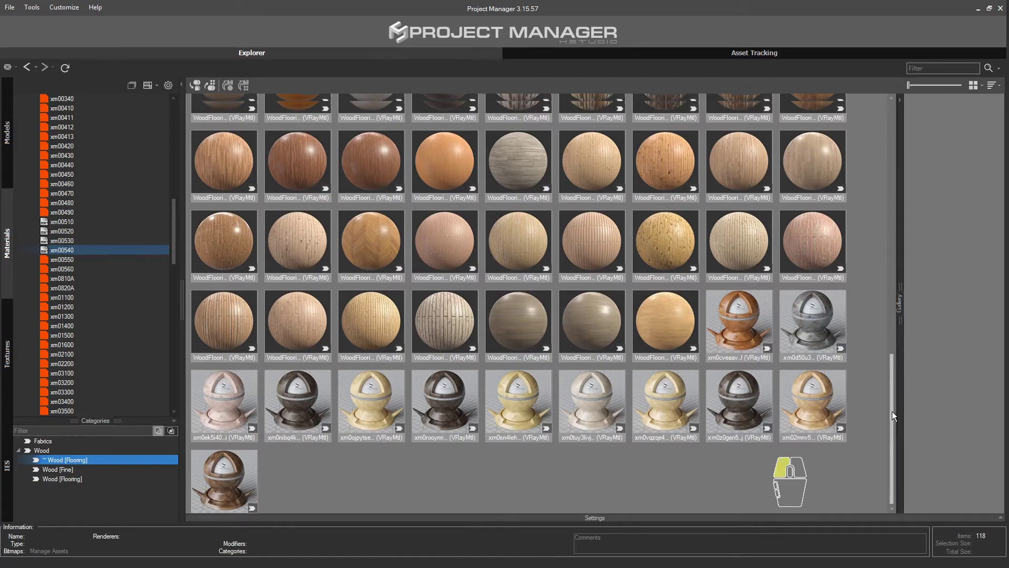
mouse_move(892, 411)
mouse_down()
mouse_move(897, 254)
mouse_move(878, 137)
mouse_up()
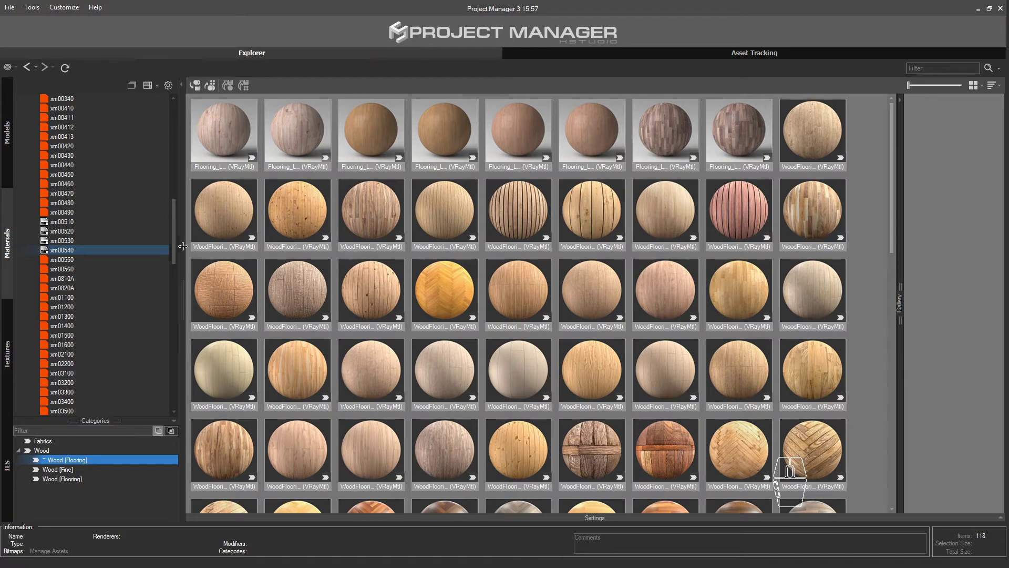
Fold up the SIGER, V-RAY LIBRARY and Poligon.com folders in the Materials tree.
drag(173, 205, 176, 148)
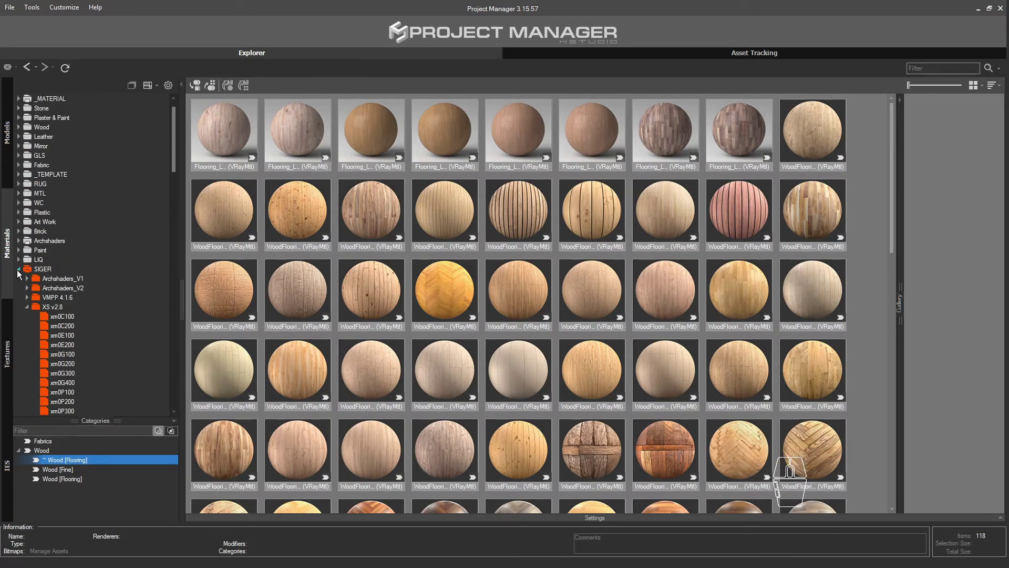
click(19, 269)
click(19, 363)
click(19, 364)
click(19, 373)
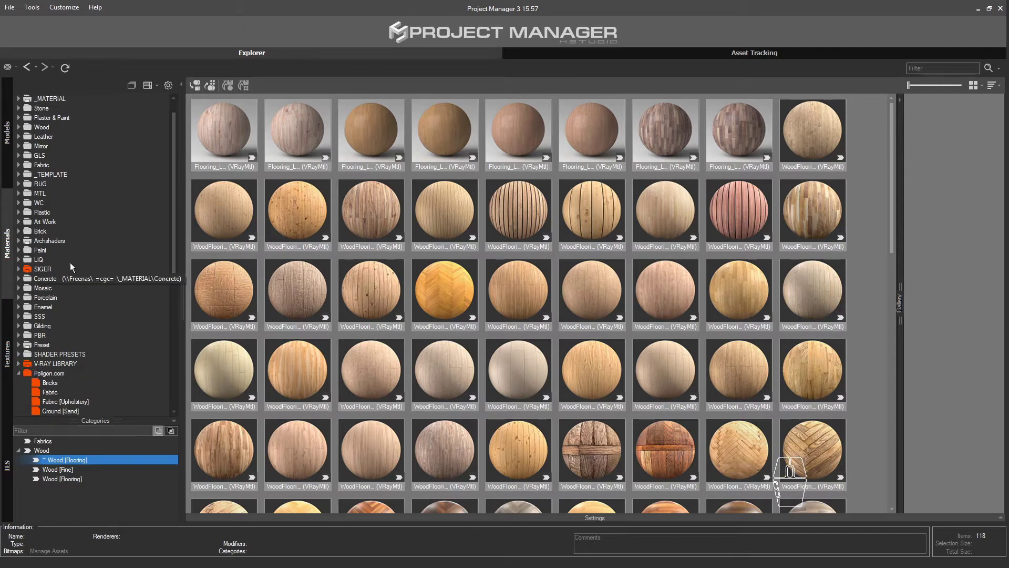
drag(175, 248, 173, 254)
click(19, 364)
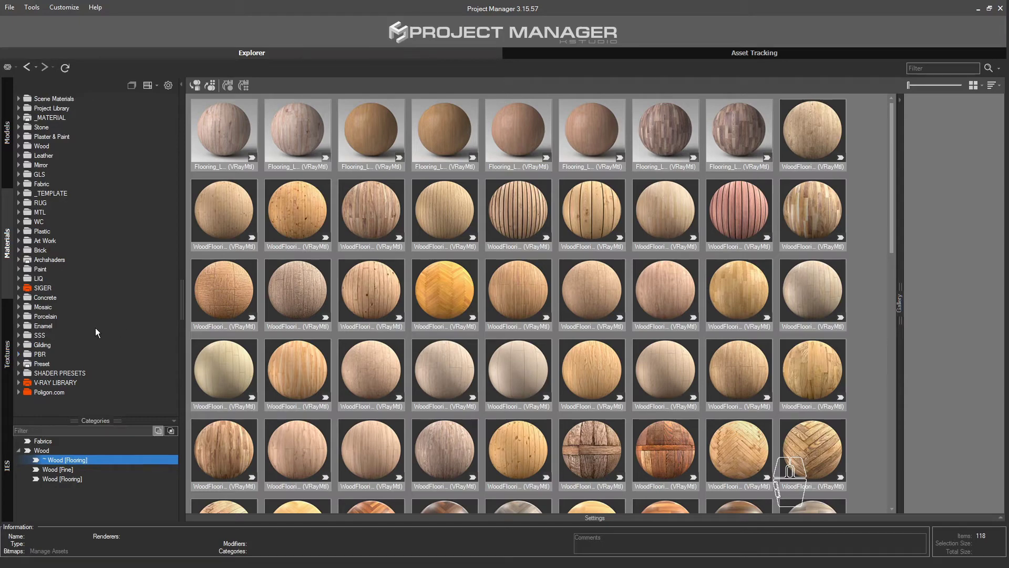
Reload the ~ Wood [Flooring] gallery and scroll to the herringbone and parquet previews.
click(45, 461)
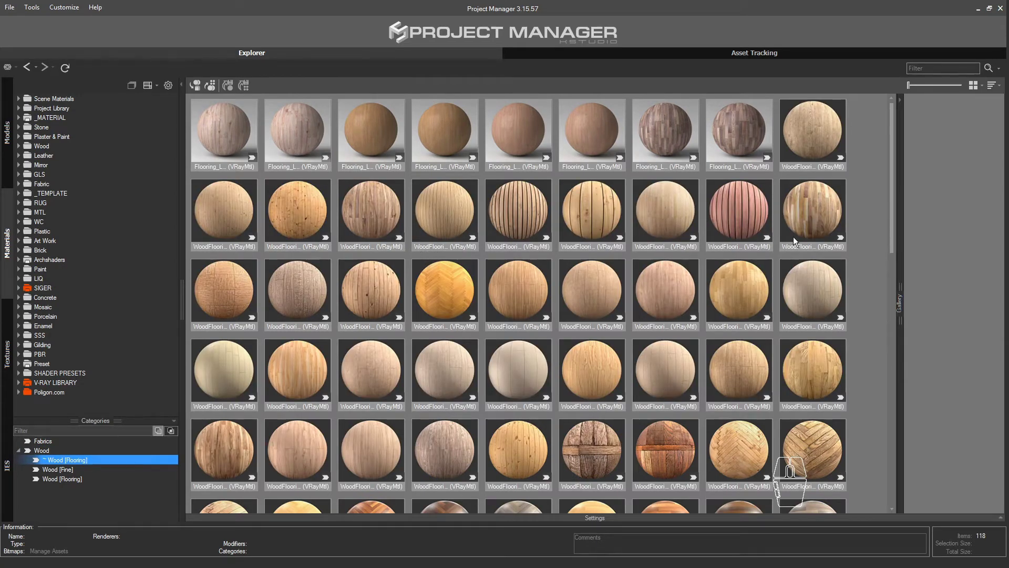
click(893, 242)
drag(892, 242, 894, 291)
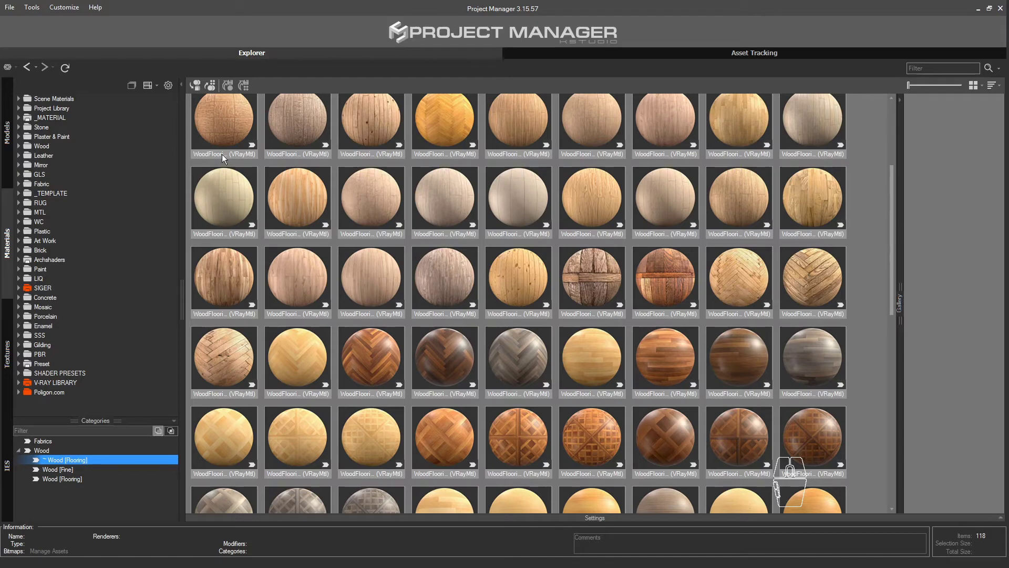
Shift-select all 118 ~ Wood [Flooring] materials in the gallery.
drag(892, 298, 869, 209)
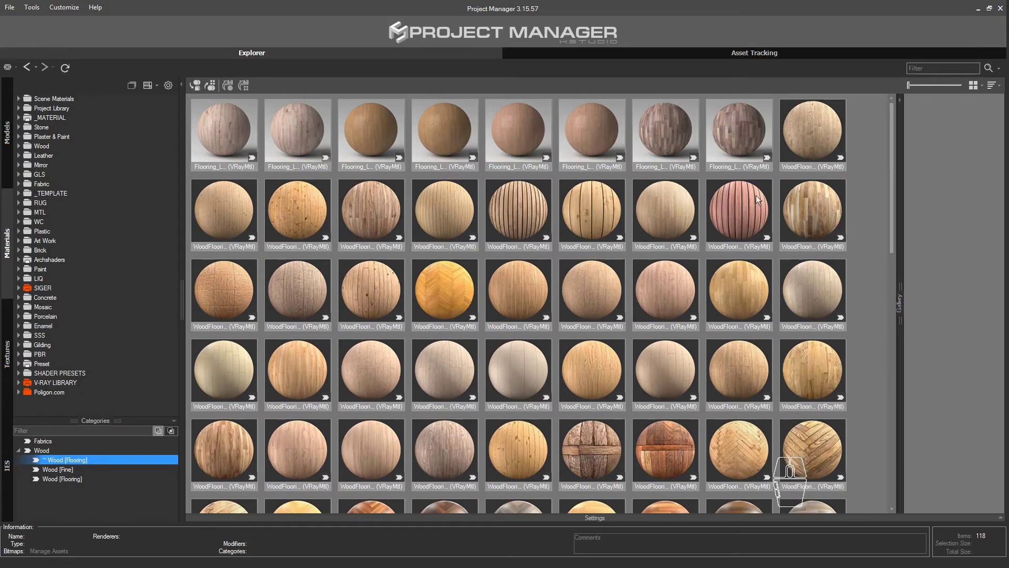
click(219, 141)
drag(893, 173, 886, 496)
shift+click(226, 475)
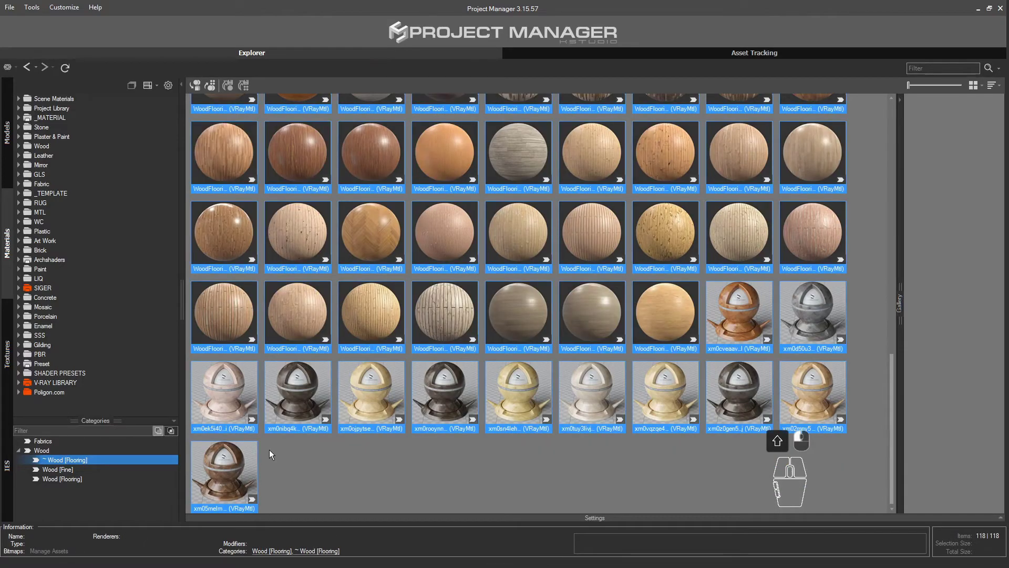
Generate a five-column PDF catalogue using only the selected materials.
click(32, 7)
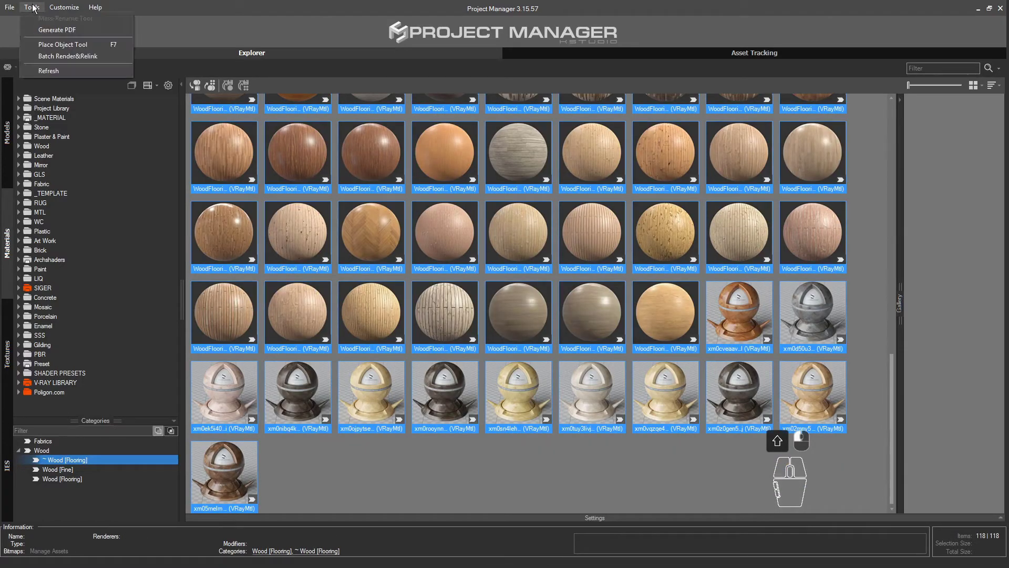
click(80, 32)
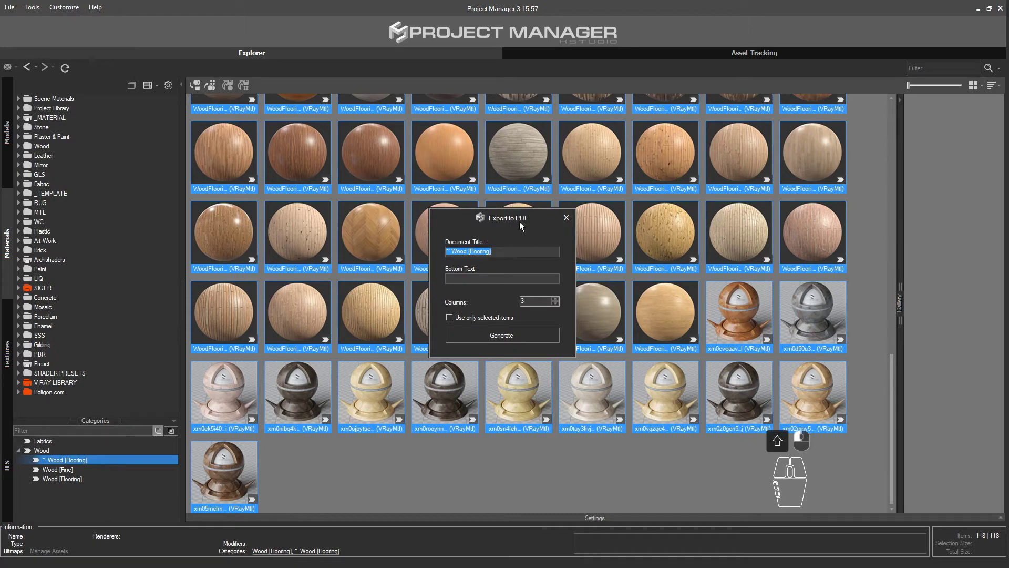
click(450, 318)
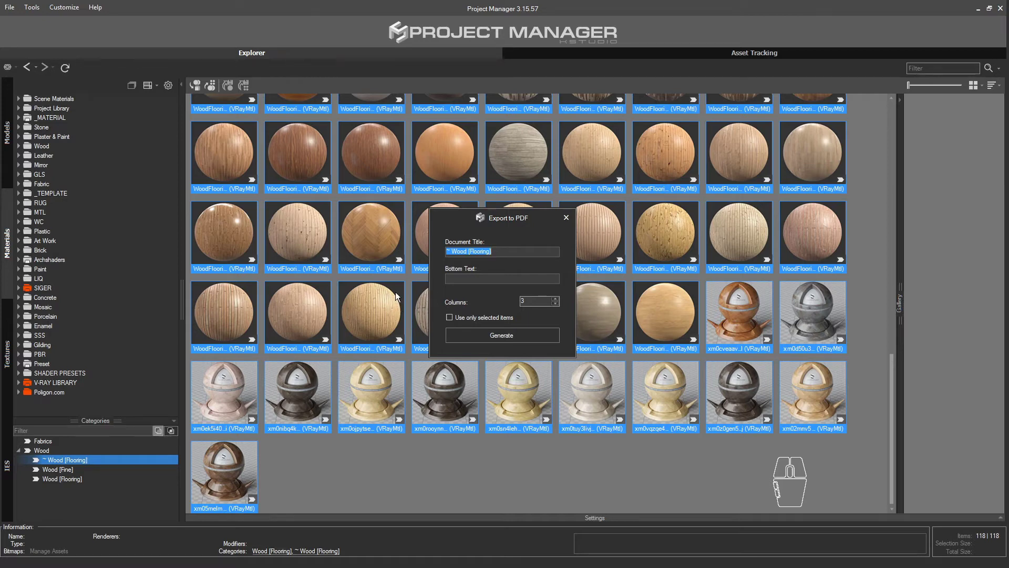
click(448, 318)
drag(531, 218, 435, 215)
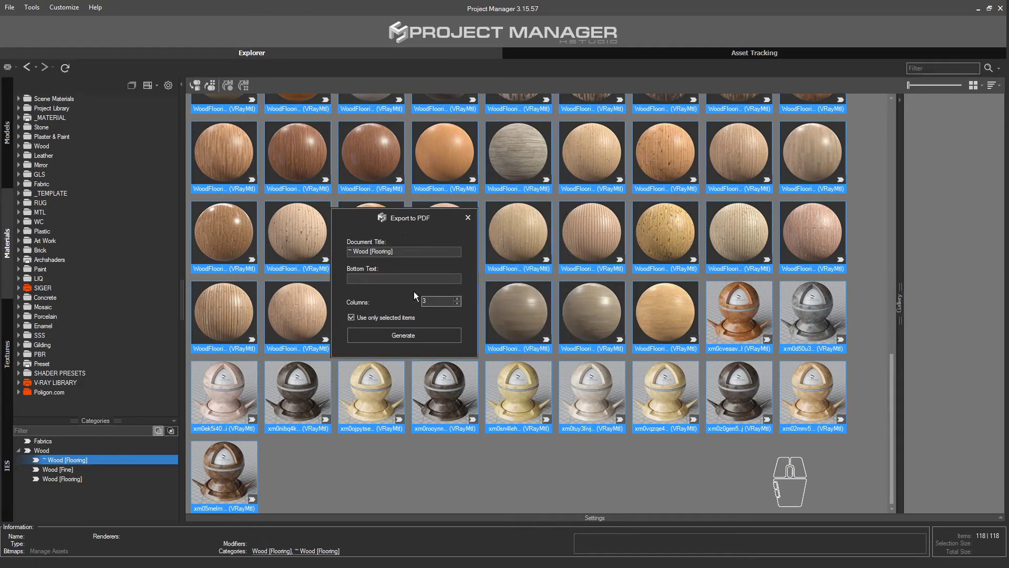
double_click(459, 298)
drag(409, 228, 442, 218)
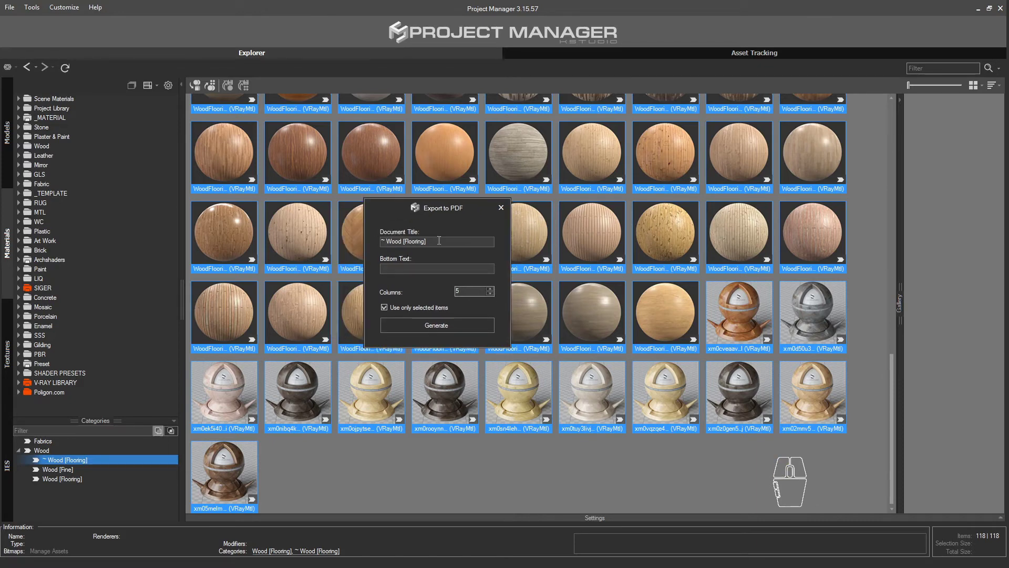
click(461, 334)
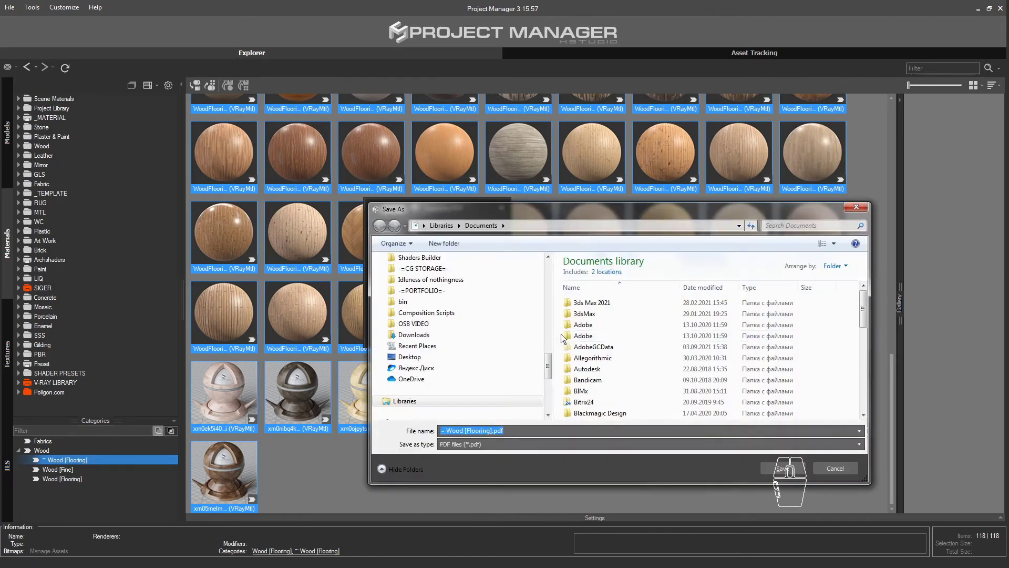
Save the ~ Wood [Flooring] PDF catalogue to the C:\~TMP folder.
drag(549, 366, 548, 274)
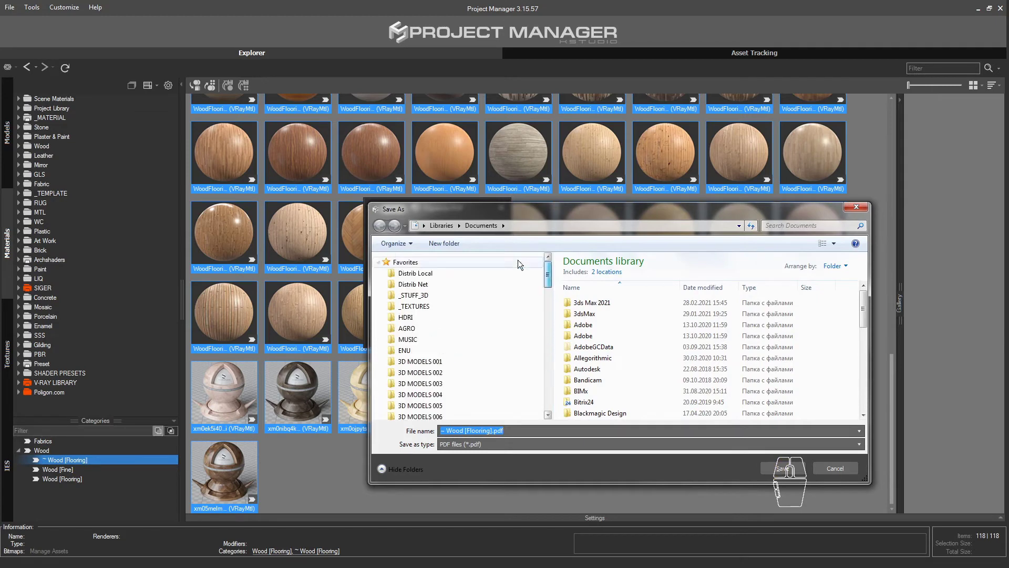
click(416, 339)
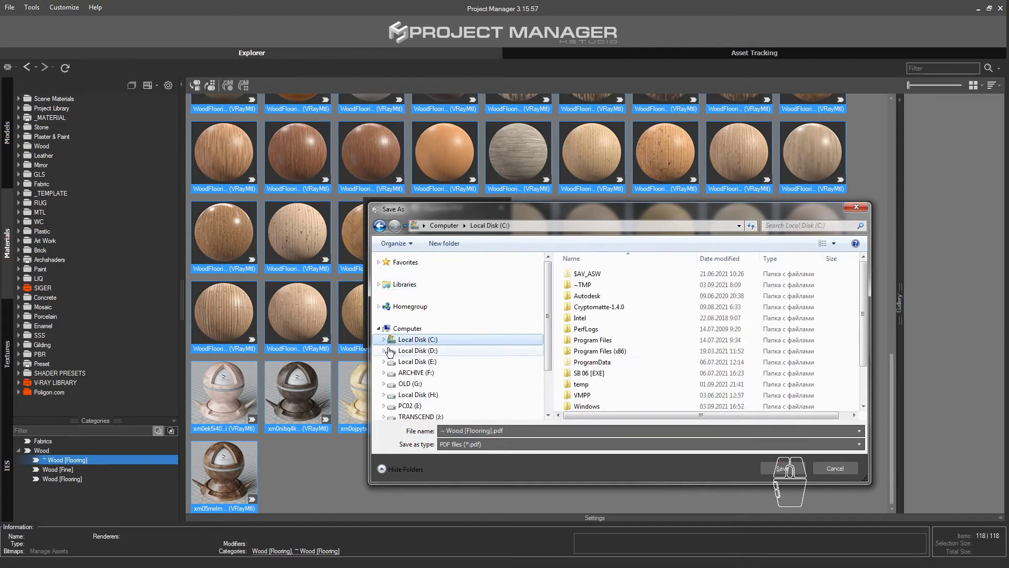
click(383, 339)
click(413, 361)
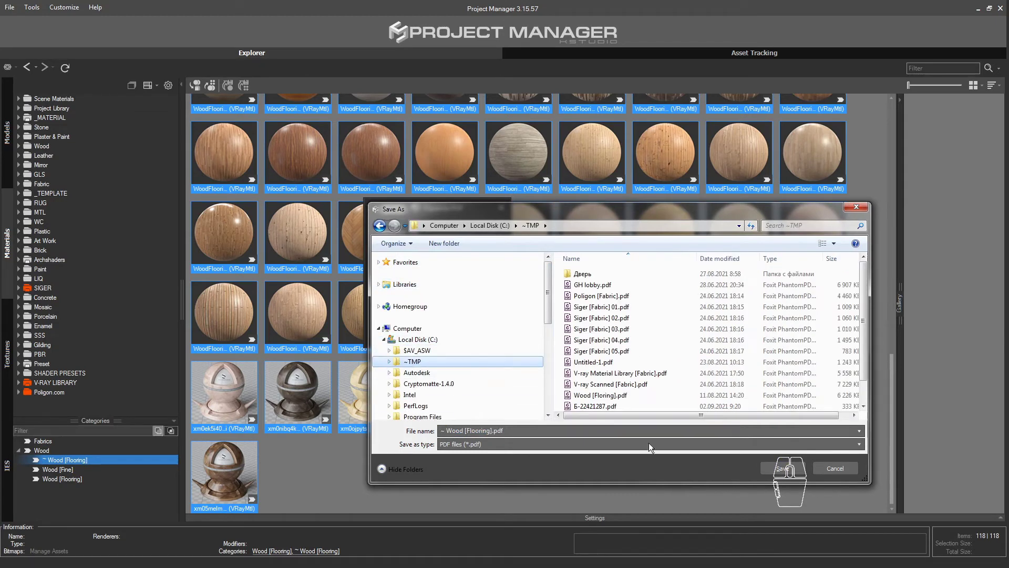
click(783, 468)
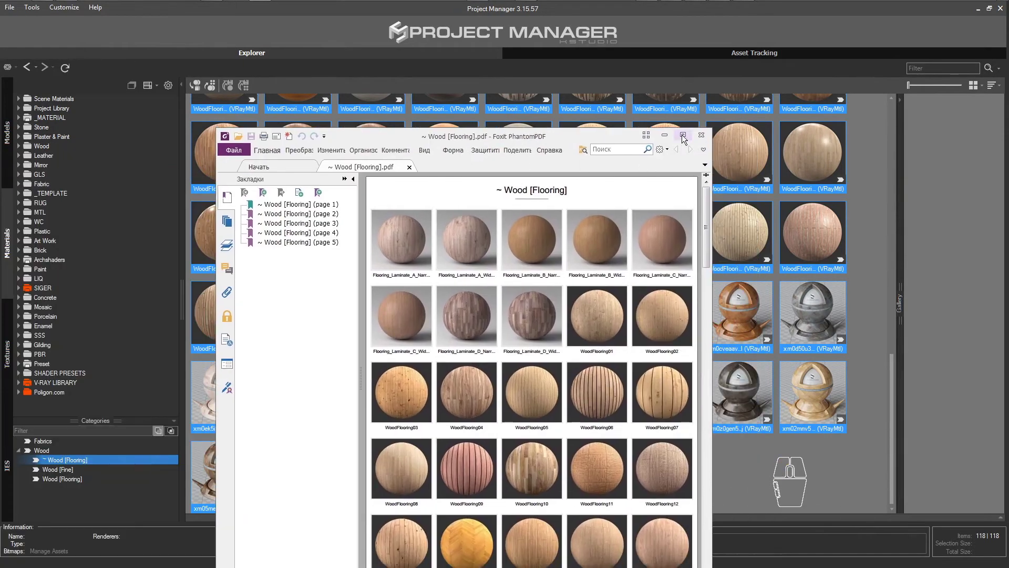
Maximize the PDF viewer and scroll through all five catalogue pages to the end.
click(683, 135)
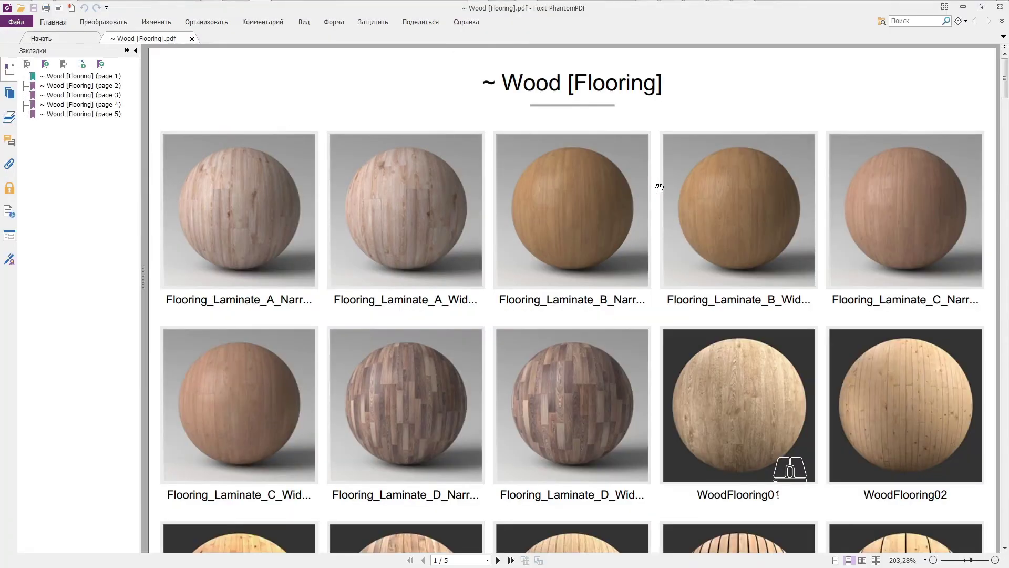
scroll(660, 188, down, 1)
scroll(660, 188, down, 2)
scroll(660, 187, down, 5)
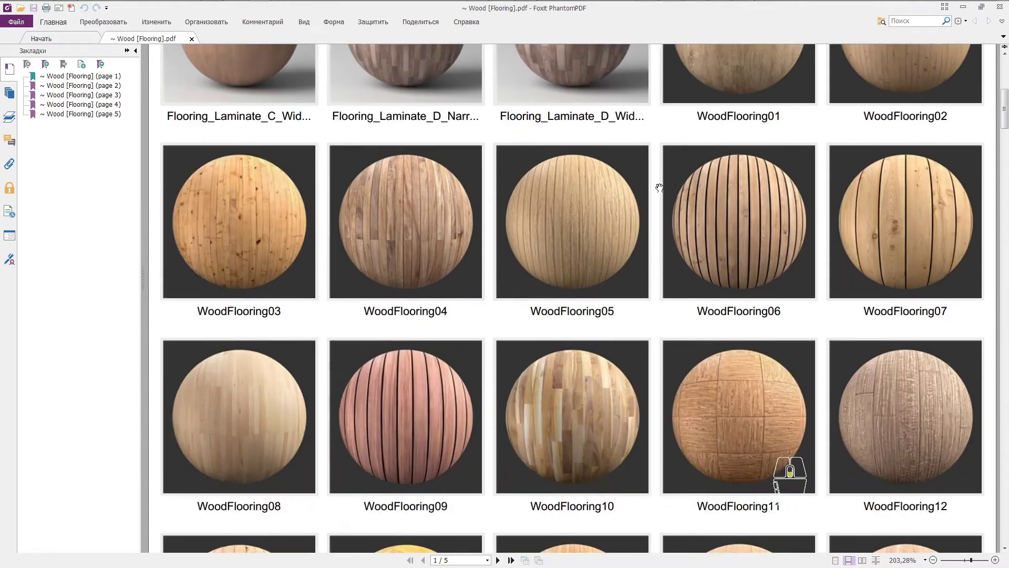
scroll(660, 187, down, 5)
scroll(660, 187, down, 1)
scroll(660, 188, down, 5)
scroll(658, 188, down, 5)
scroll(658, 188, down, 3)
scroll(657, 189, down, 5)
scroll(657, 189, down, 3)
scroll(657, 189, down, 4)
scroll(658, 189, down, 5)
scroll(657, 189, down, 3)
scroll(658, 188, down, 5)
scroll(656, 190, down, 5)
scroll(654, 190, down, 5)
scroll(653, 190, down, 5)
scroll(651, 190, down, 3)
scroll(652, 189, down, 3)
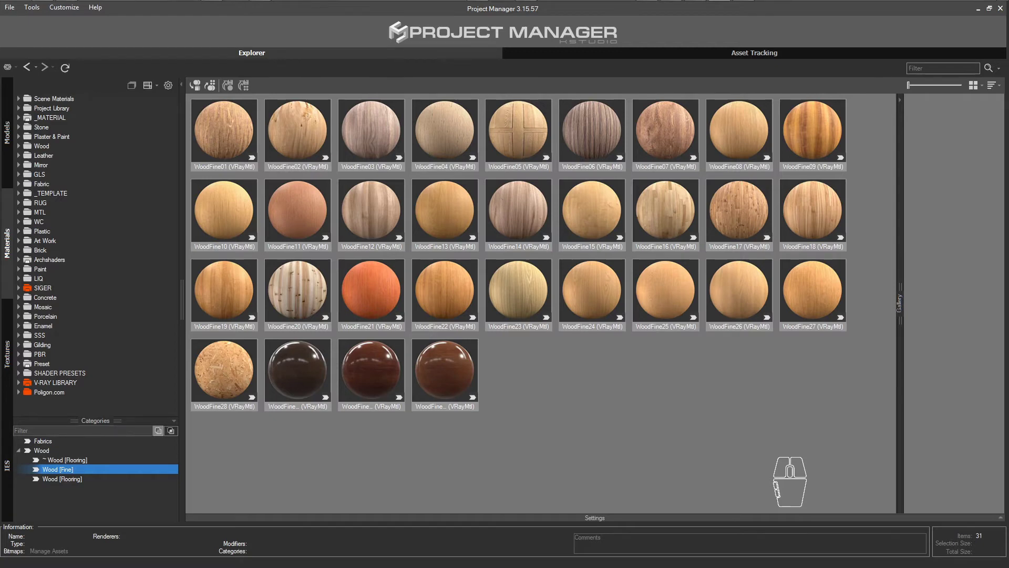
Colour-tag the ~ Wood [Flooring] category green.
click(72, 459)
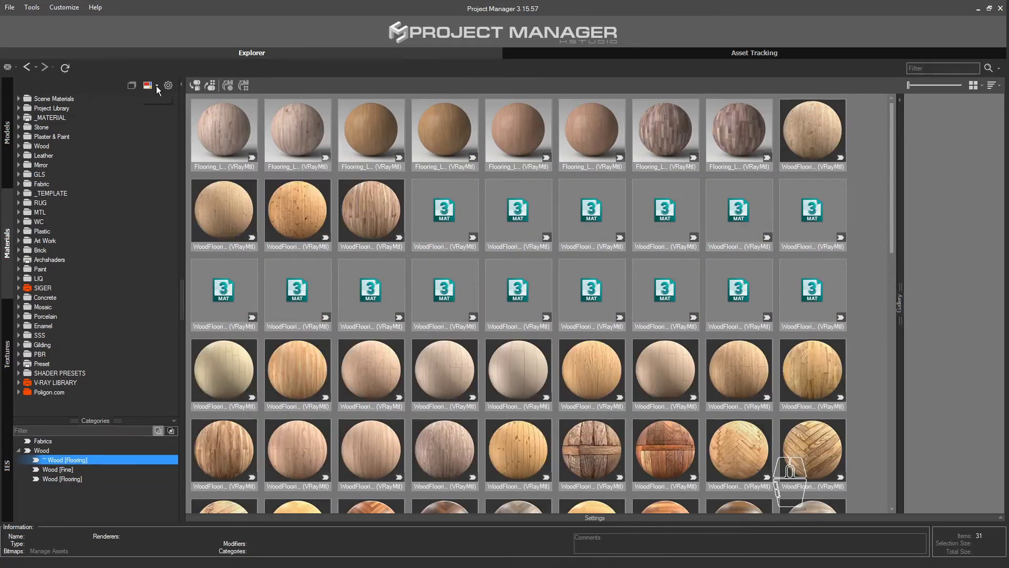
click(156, 86)
click(286, 125)
Colour-tag Wood [Fine] orange and Wood [Flooring] blue.
click(79, 469)
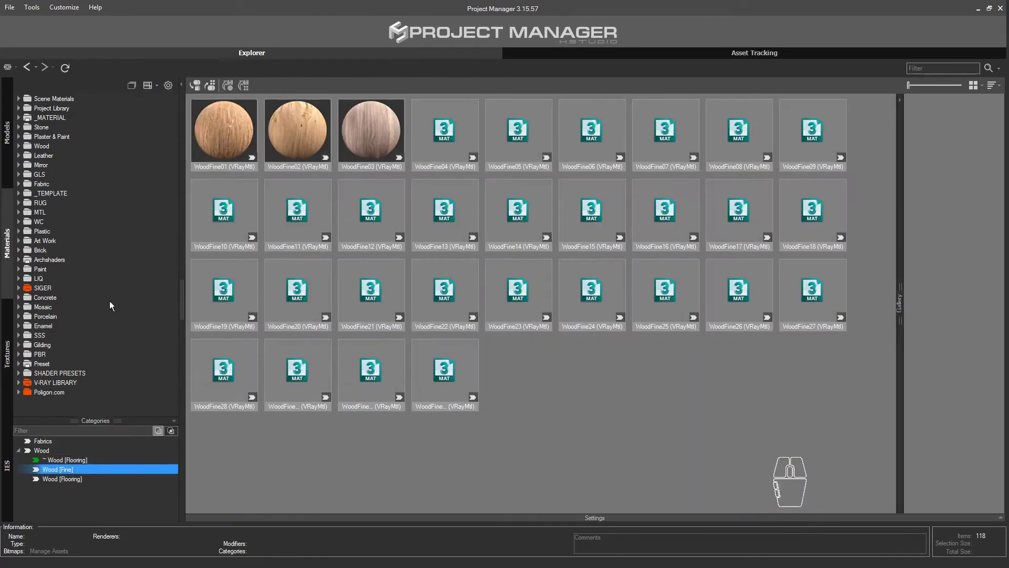
click(150, 85)
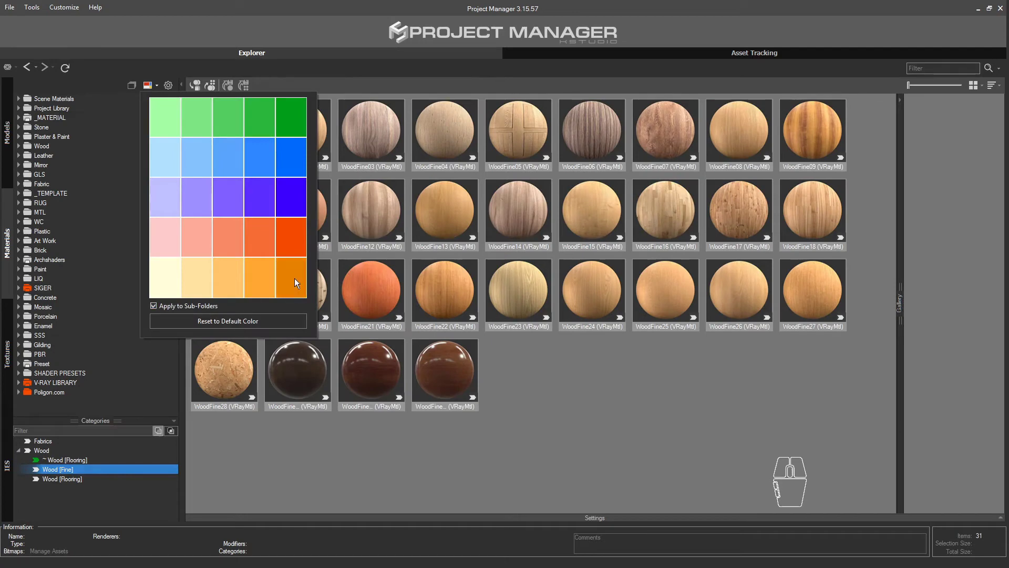
click(55, 479)
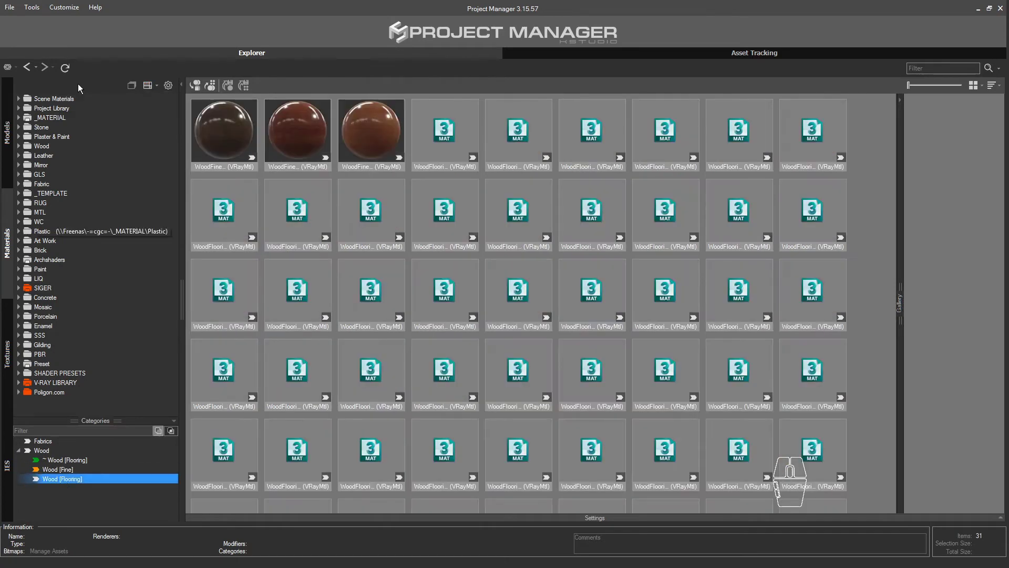
click(157, 85)
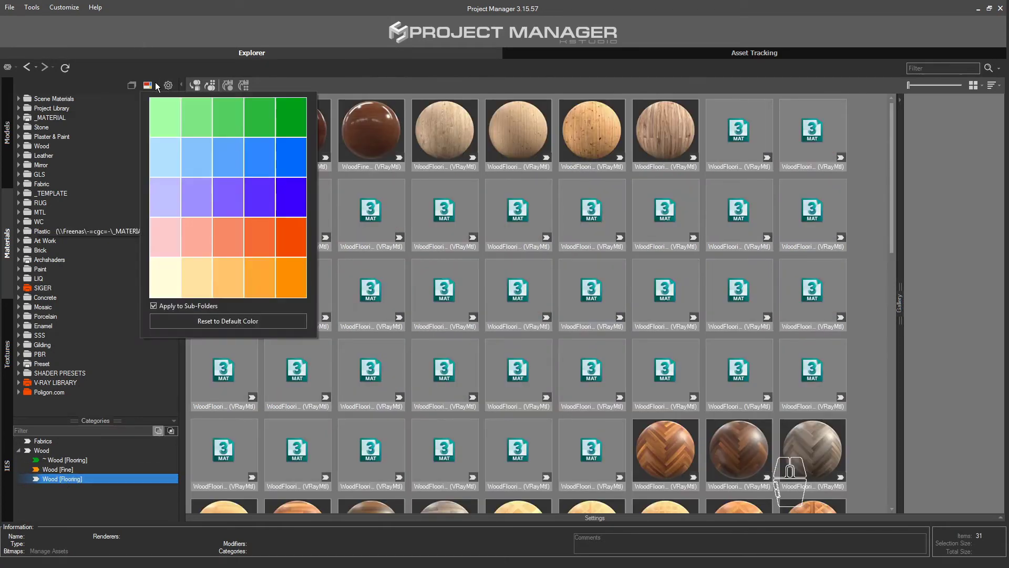
click(289, 196)
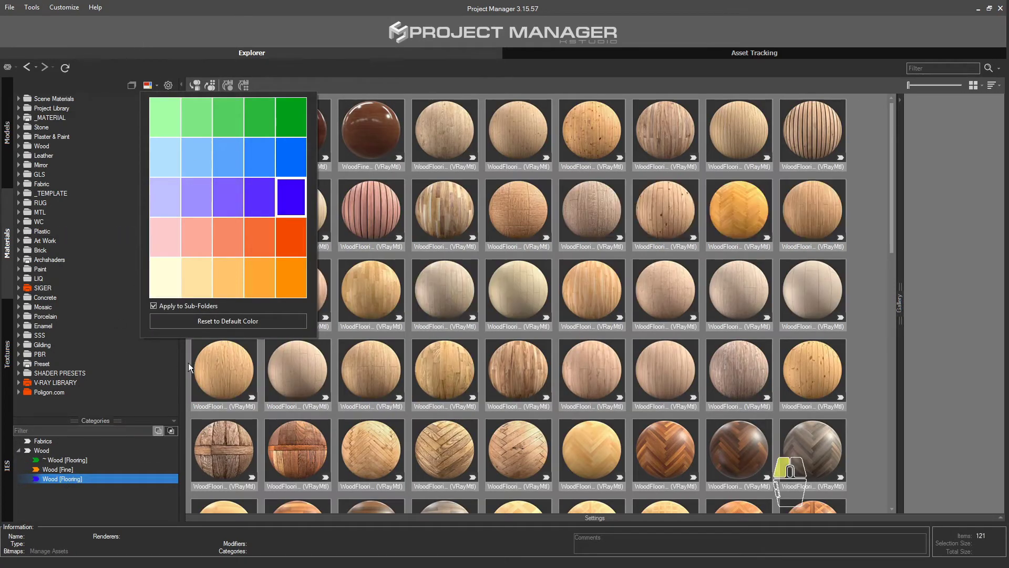
click(88, 500)
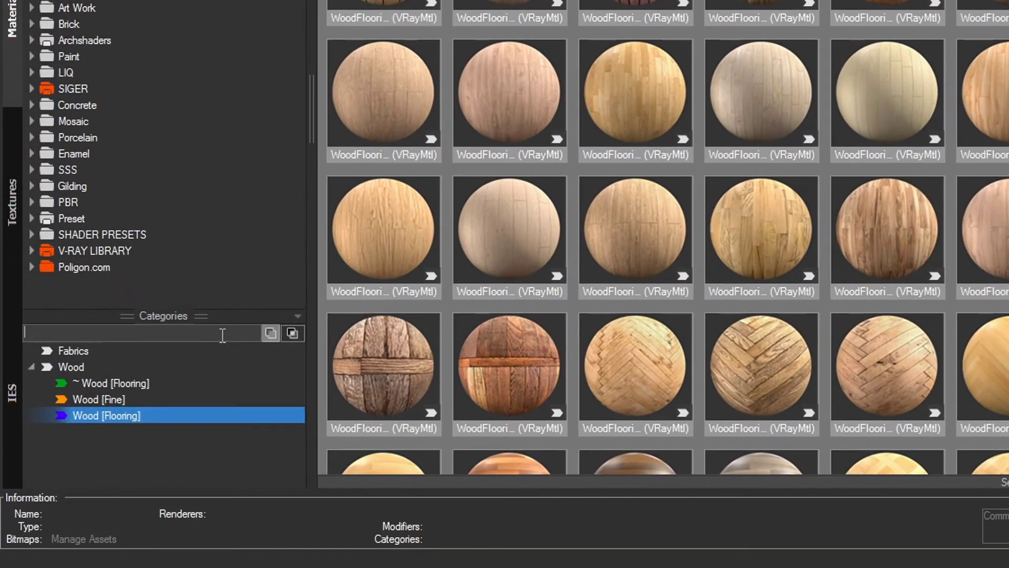
Type 'wood' into the Categories filter field.
text(wo)
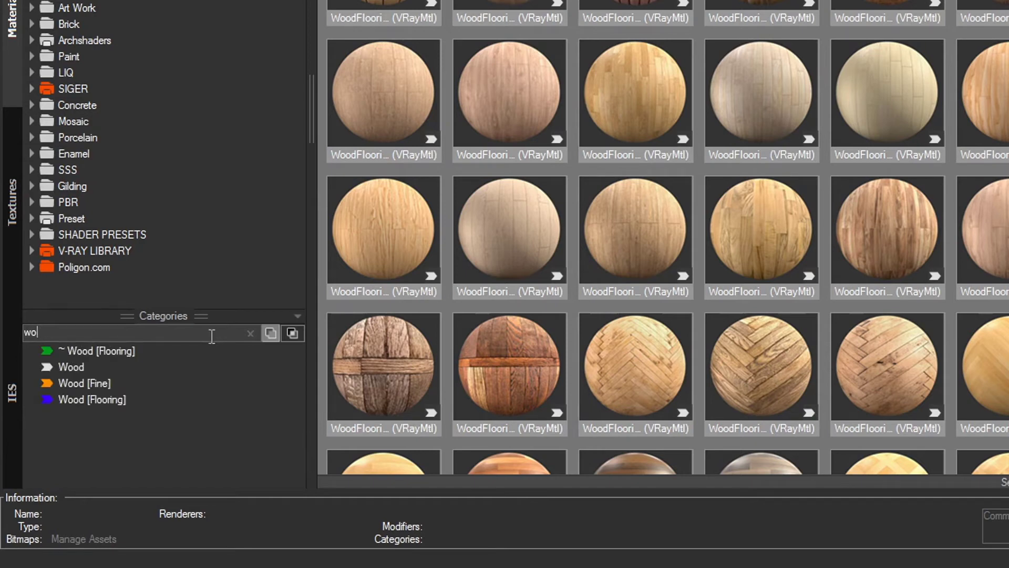
text(od)
Clear the filter, expand Wood, and select Wood [Fine] together with Wood [Flooring].
click(251, 334)
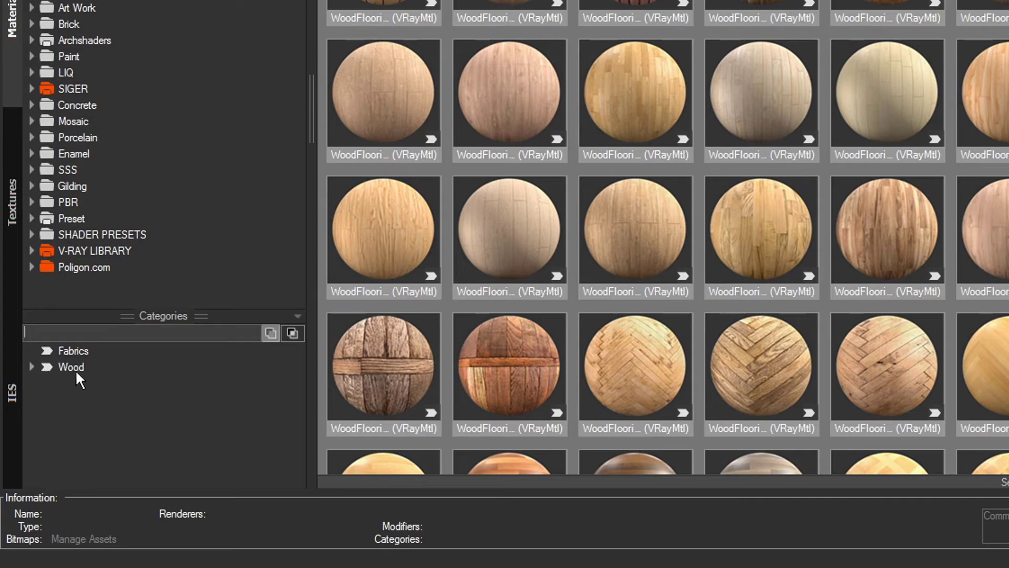
click(33, 367)
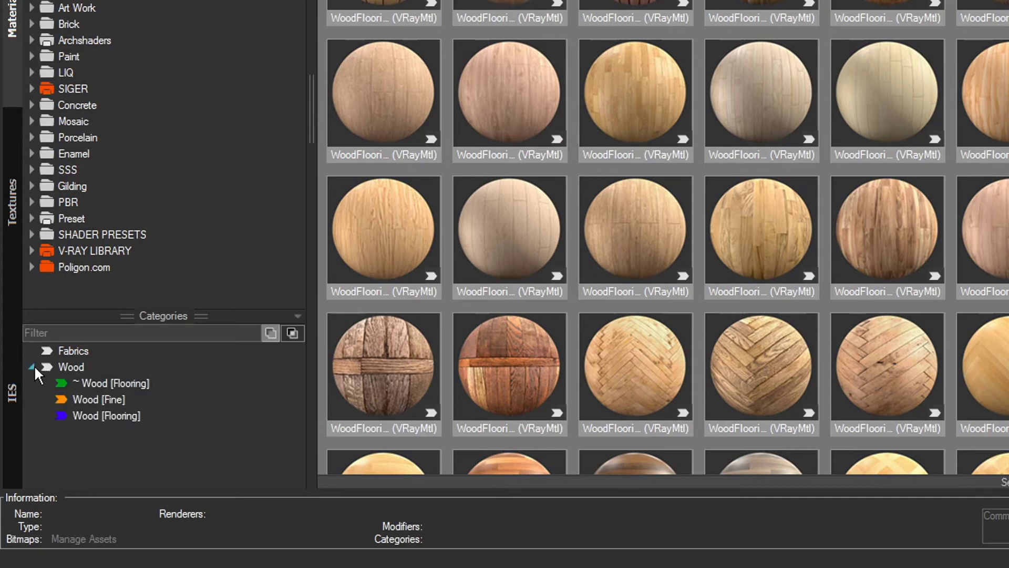
click(98, 400)
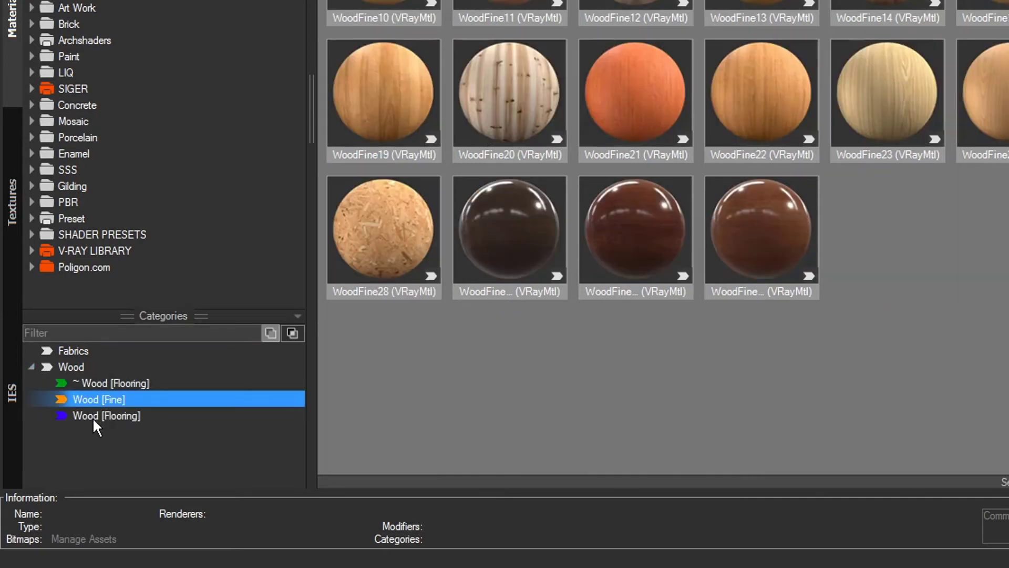
ctrl+click(112, 417)
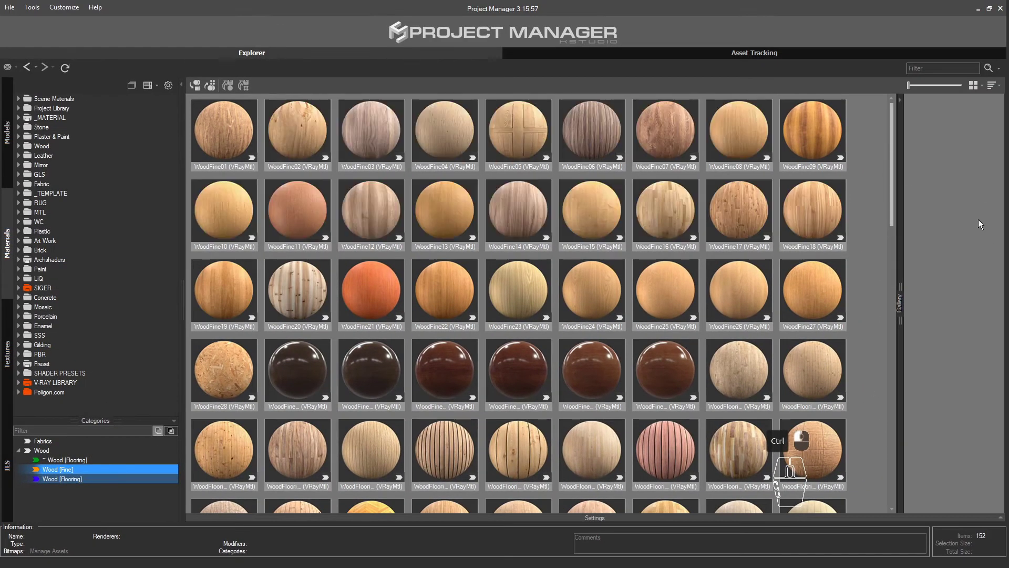
drag(894, 194, 882, 359)
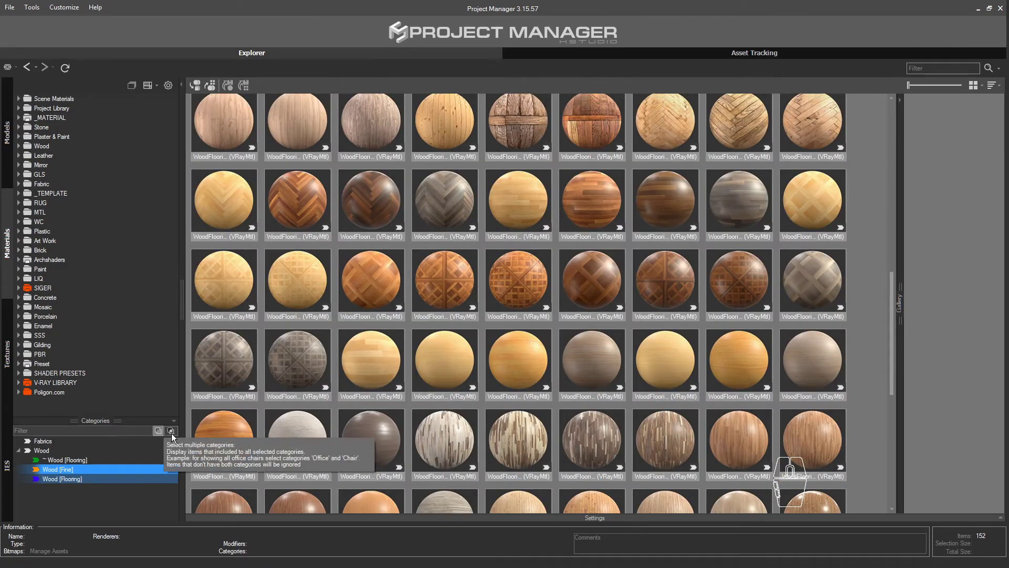
Enable category intersection and select Wood [Flooring] plus Wood [Fine] to show three shared materials.
click(171, 433)
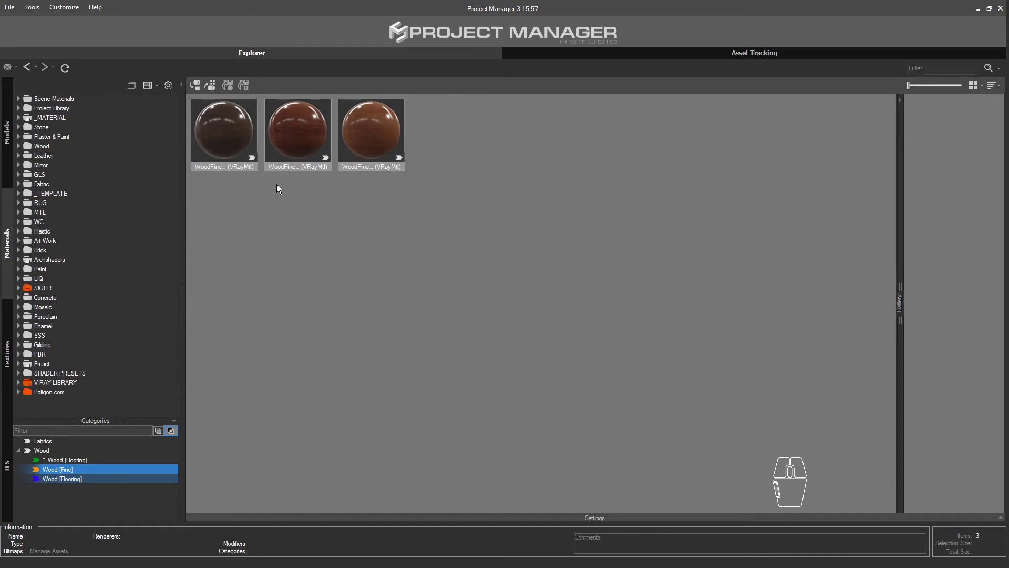
click(58, 472)
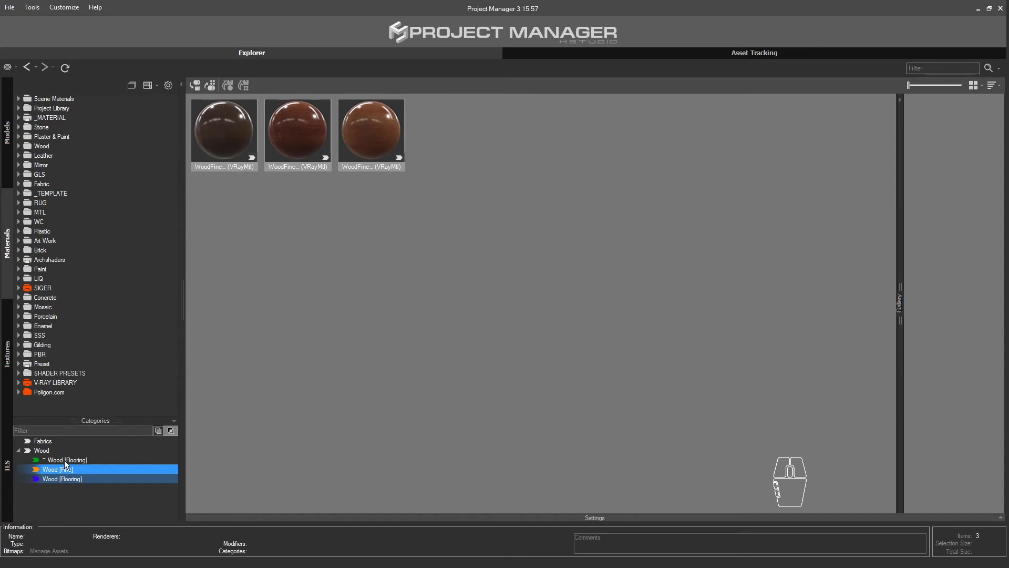
click(68, 460)
click(59, 469)
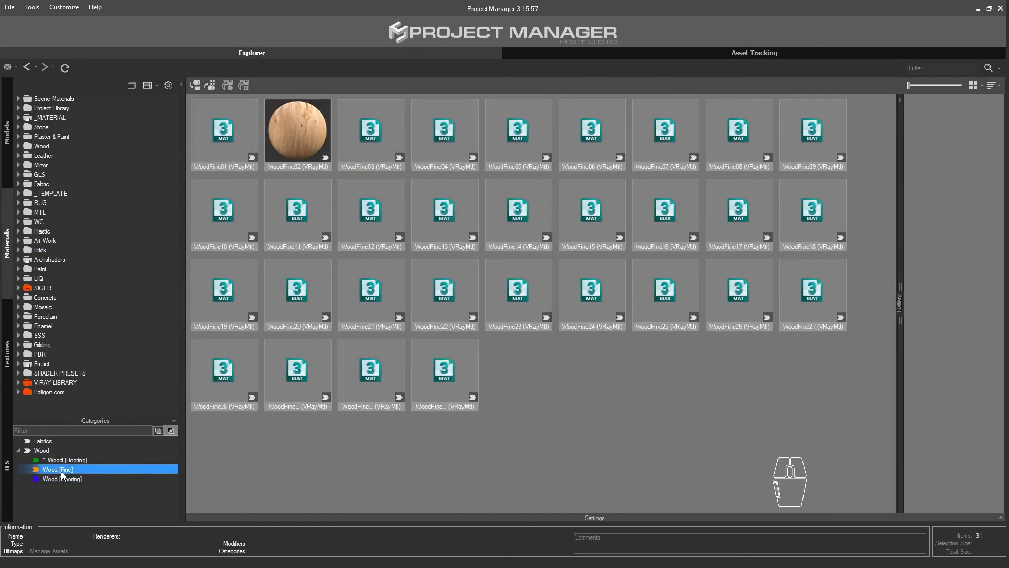
drag(282, 445, 538, 367)
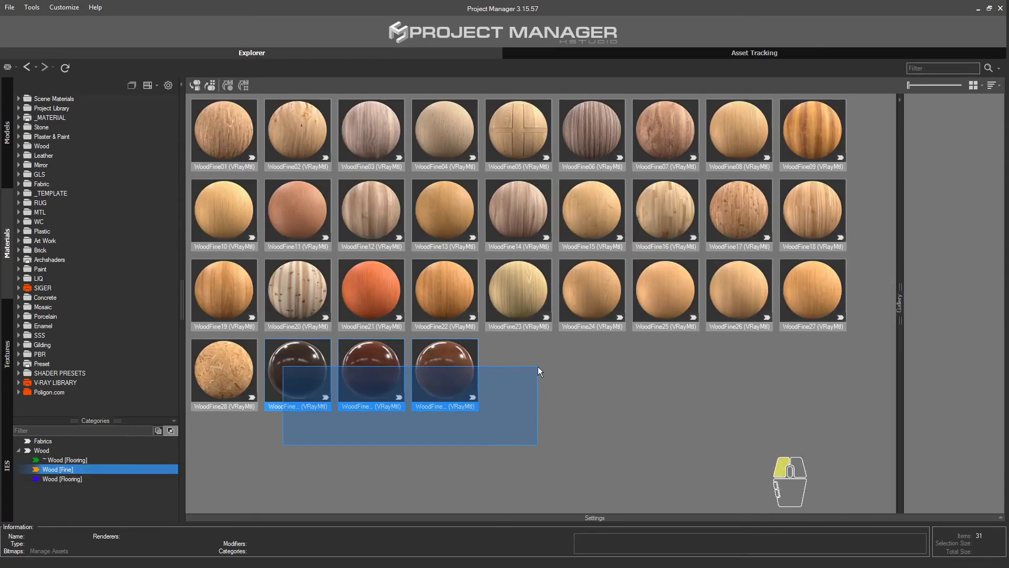
click(68, 477)
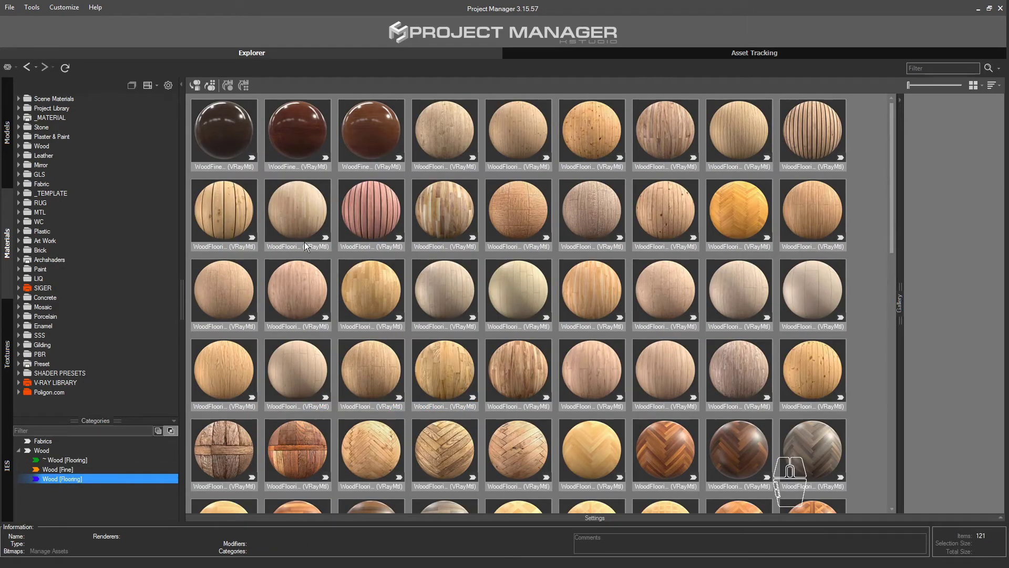
ctrl+click(61, 470)
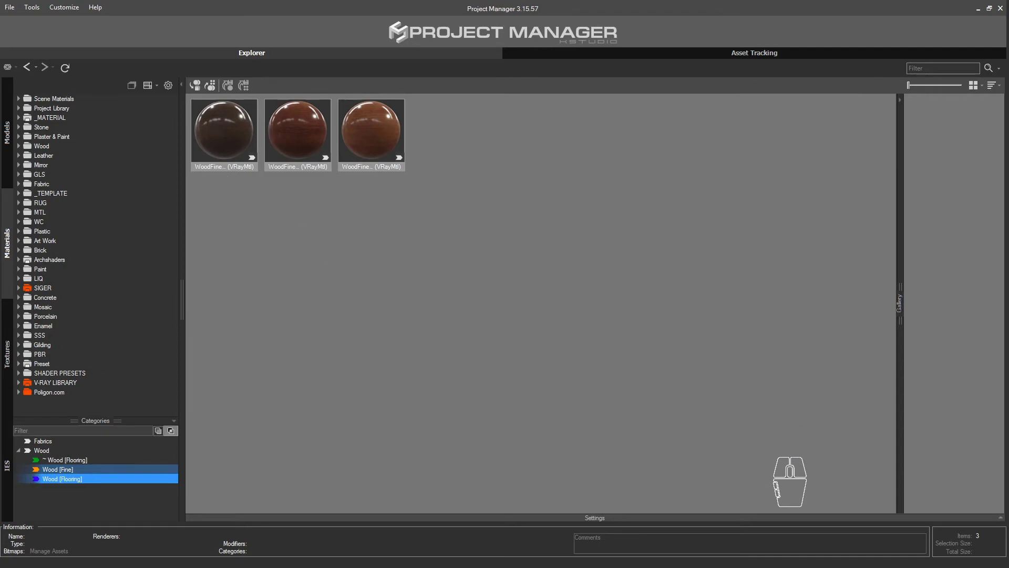
Create a new subcategory 'fsdfsf' under Wood [Flooring].
click(44, 451)
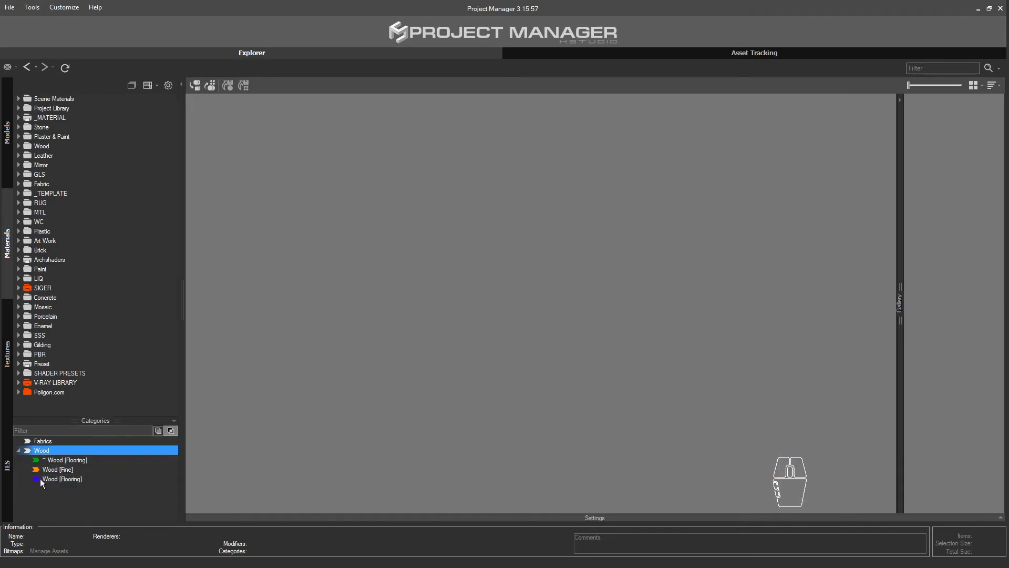
click(63, 479)
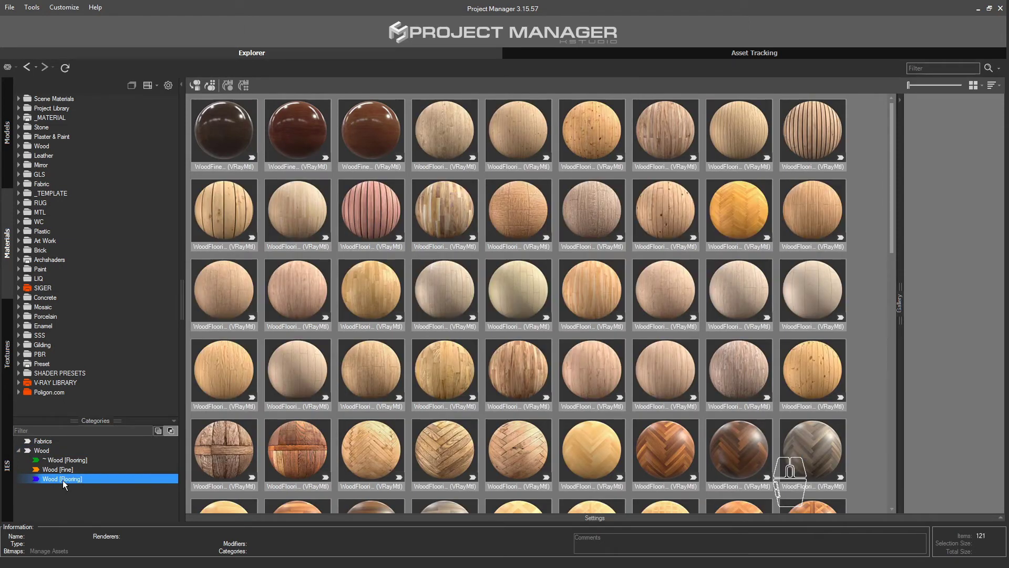
right_click(62, 480)
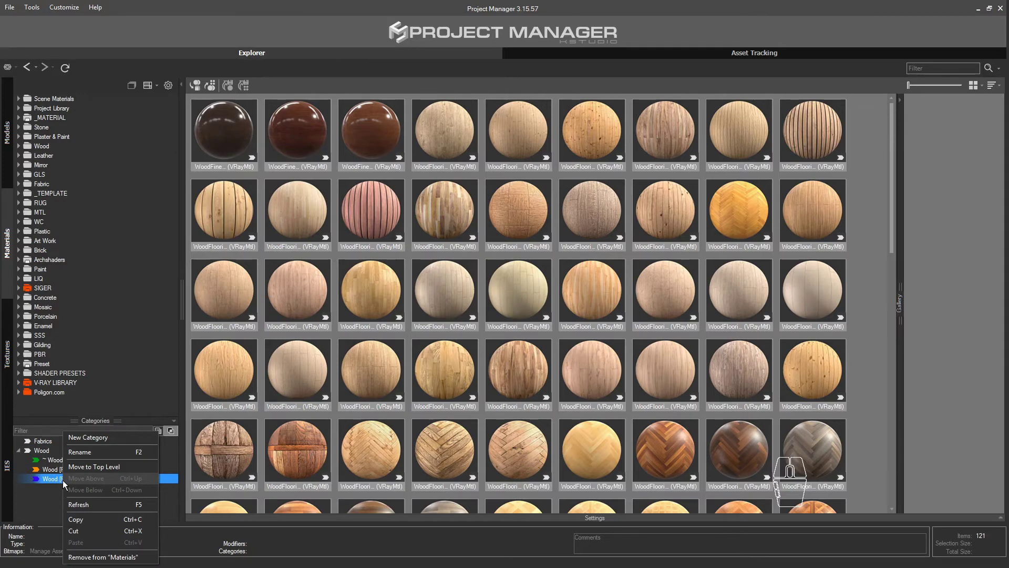
click(118, 440)
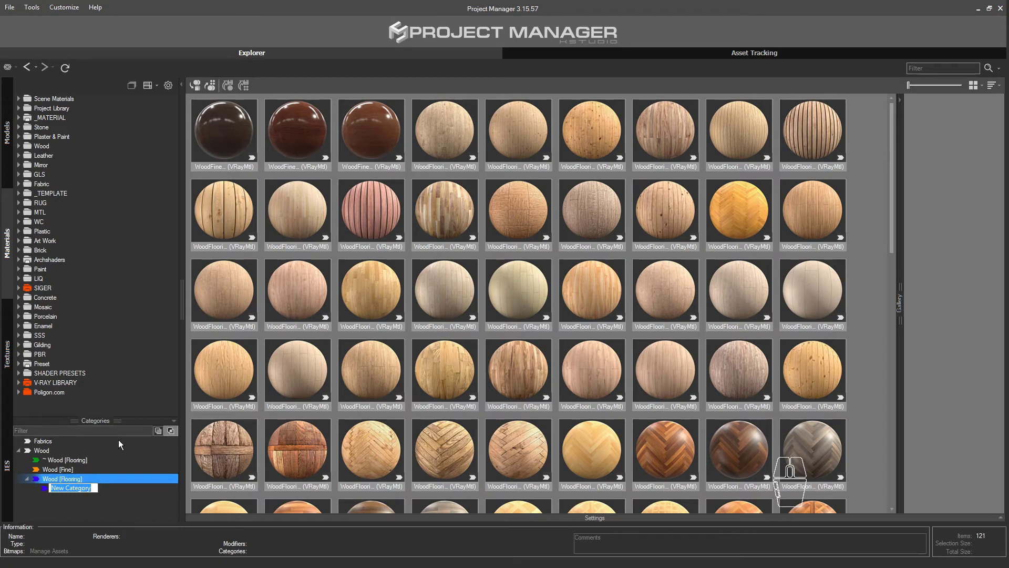
key(shift)
text(fsdfsf)
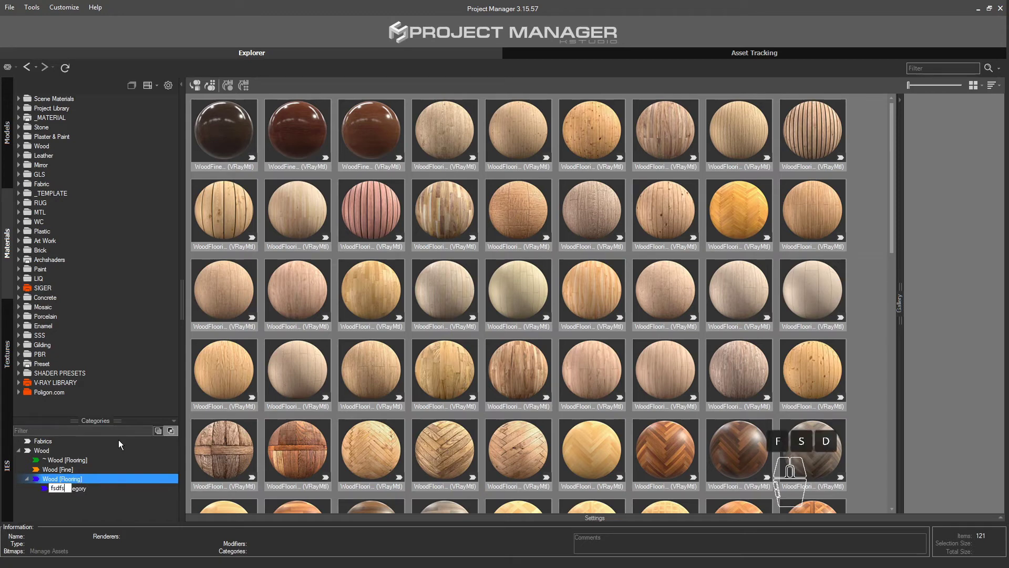
key(Return)
Add a nested subcategory 'tregdfg' inside 'fsdfsf', collapse it, and view Wood [Fine].
click(58, 490)
right_click(58, 490)
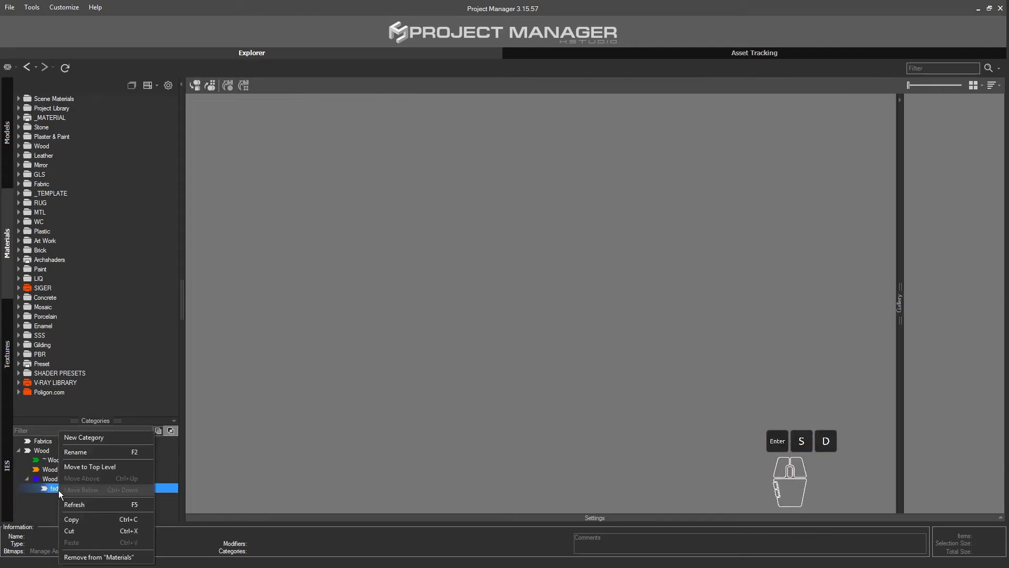
click(99, 438)
text(tregdfg)
key(Return)
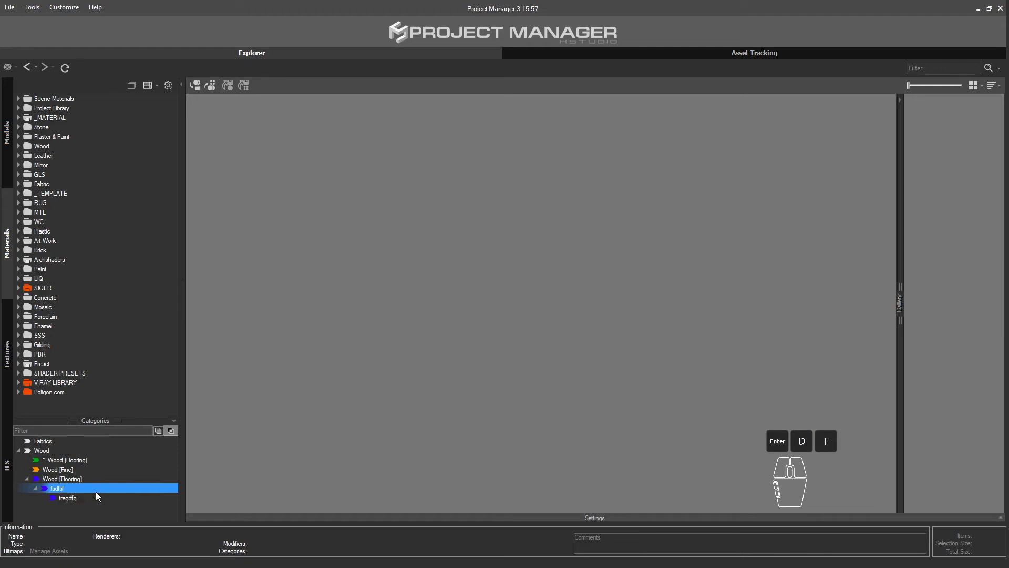
click(77, 499)
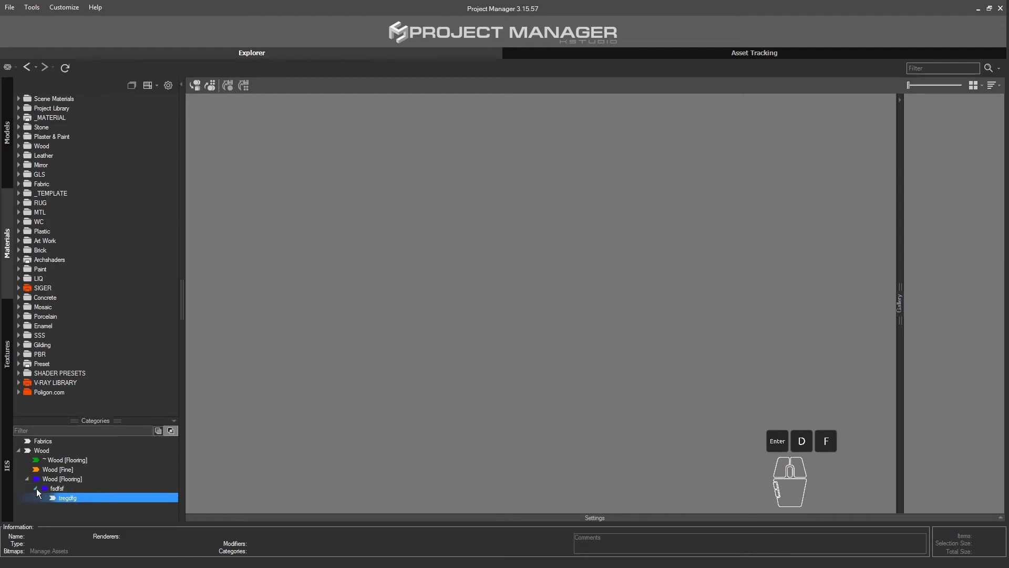
click(36, 488)
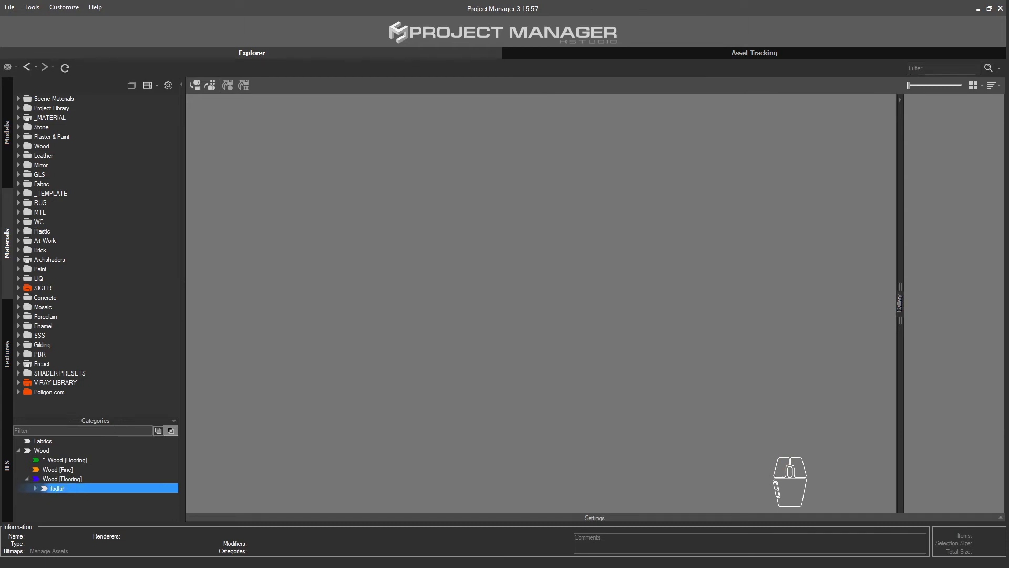
click(57, 469)
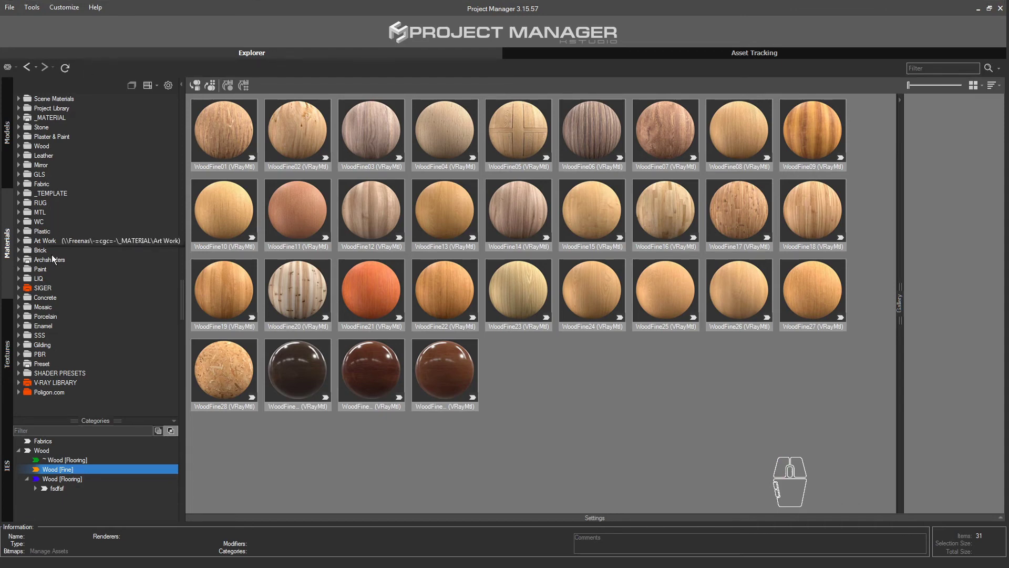
Toggle the Paint folder, view Wood [Fine], open search options, then show the Fabrics category.
click(43, 270)
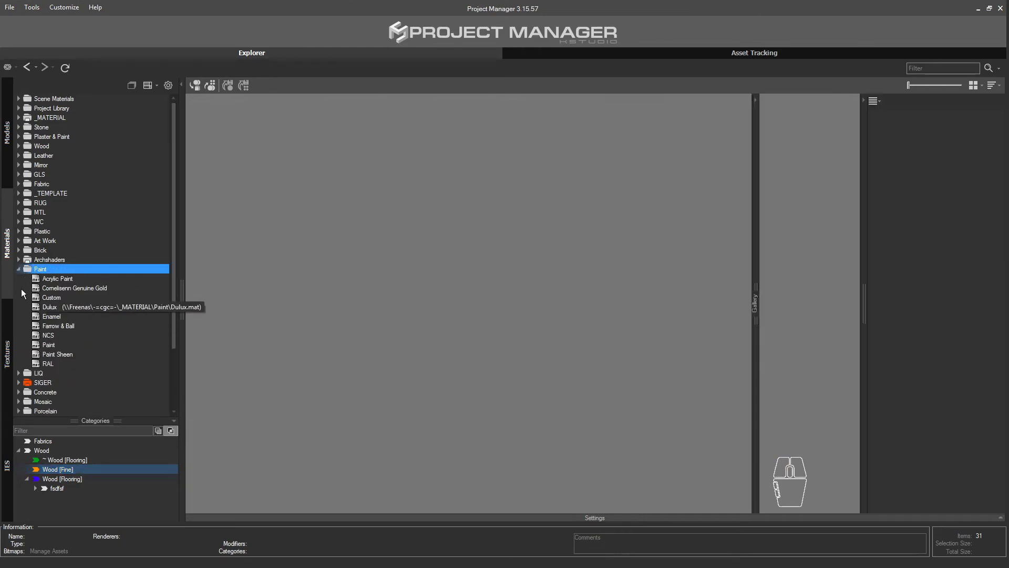
click(19, 269)
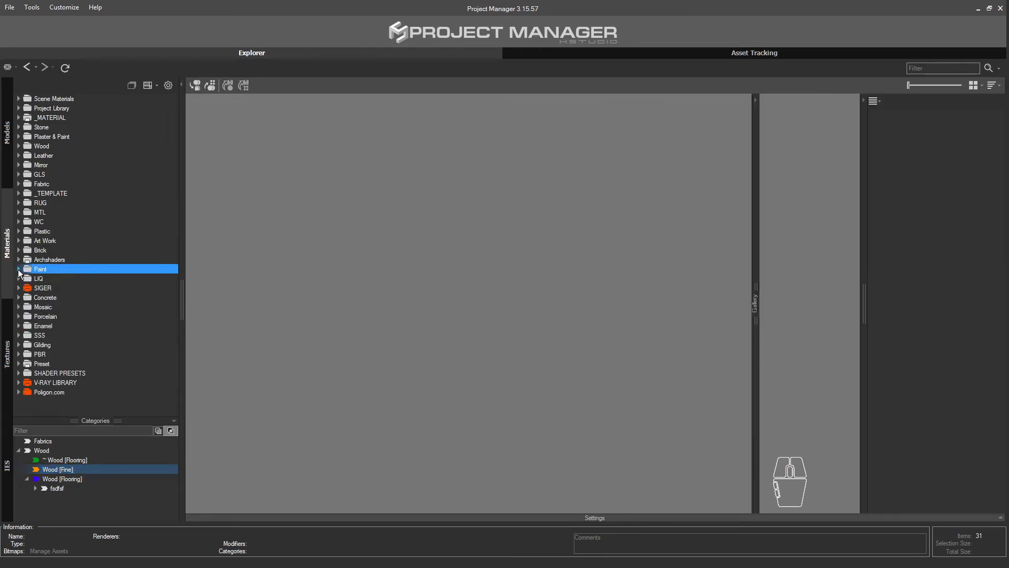
click(65, 469)
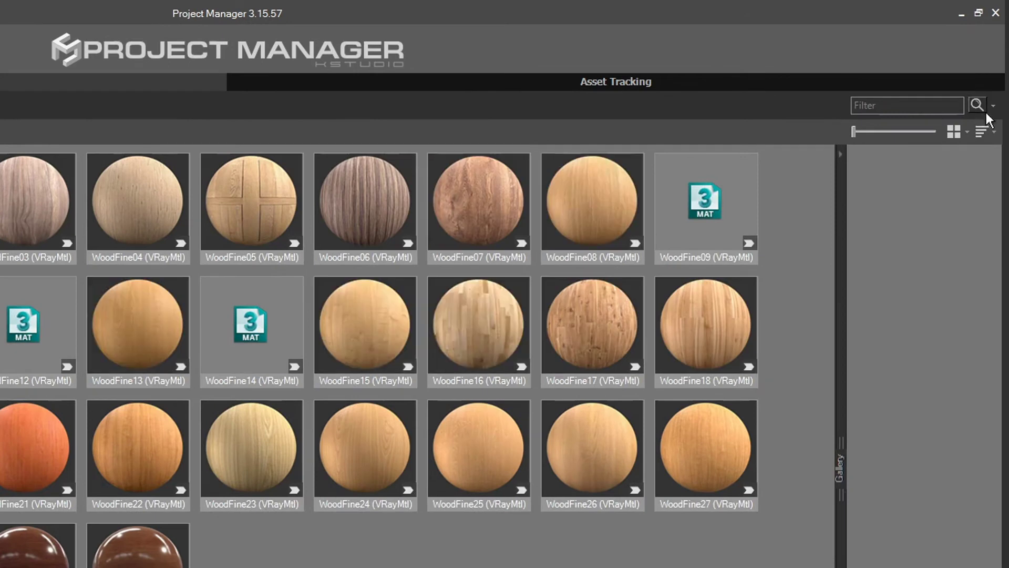
click(998, 71)
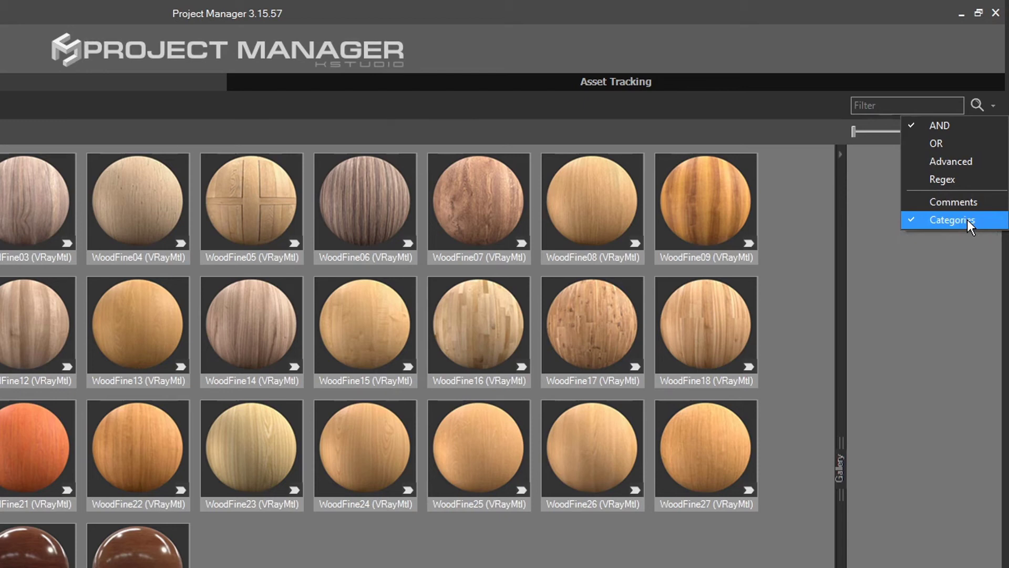
click(47, 442)
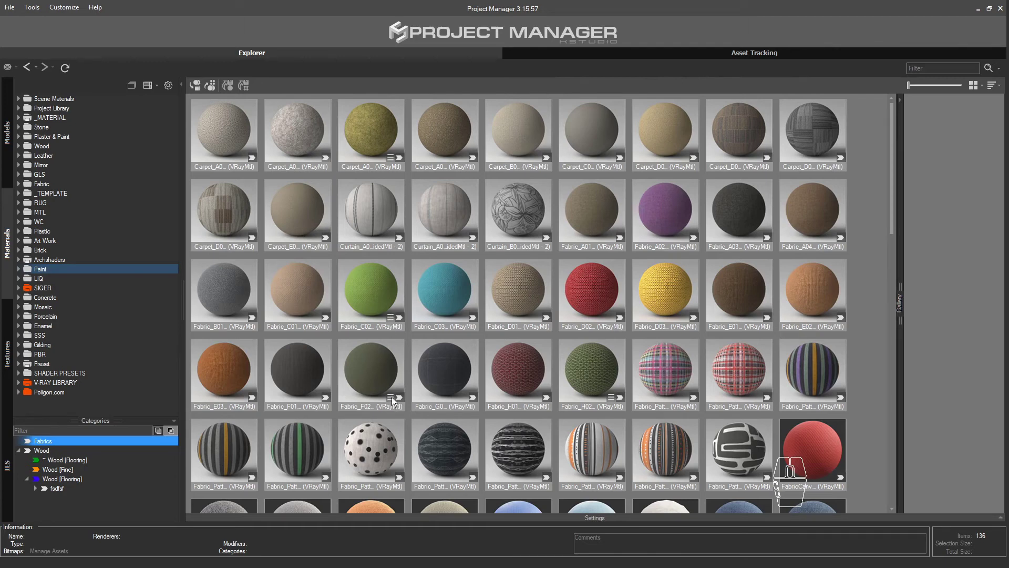
Edit the Green comment on the Fabric_F02 and Fabric_C02 green materials.
click(361, 356)
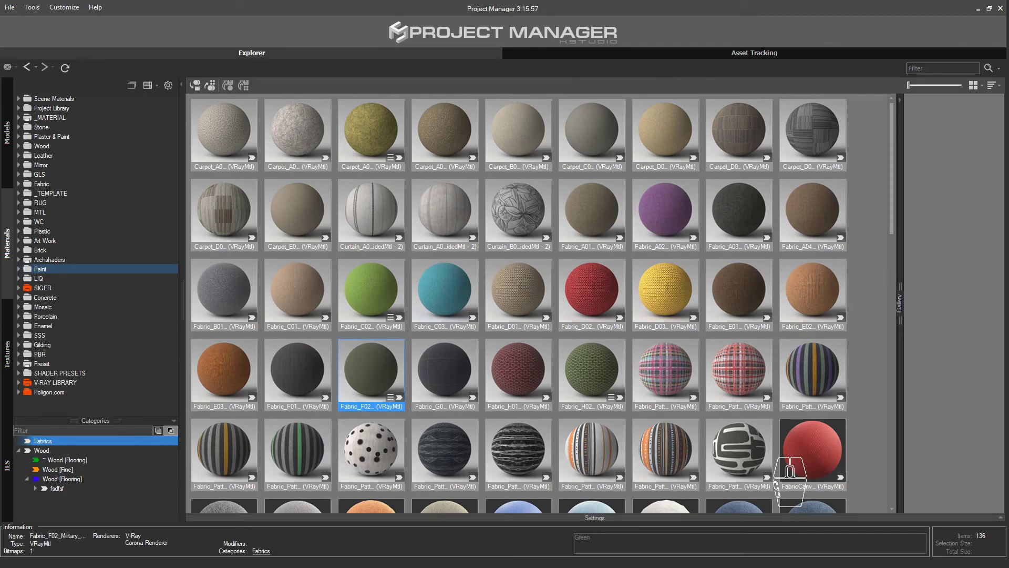
double_click(595, 535)
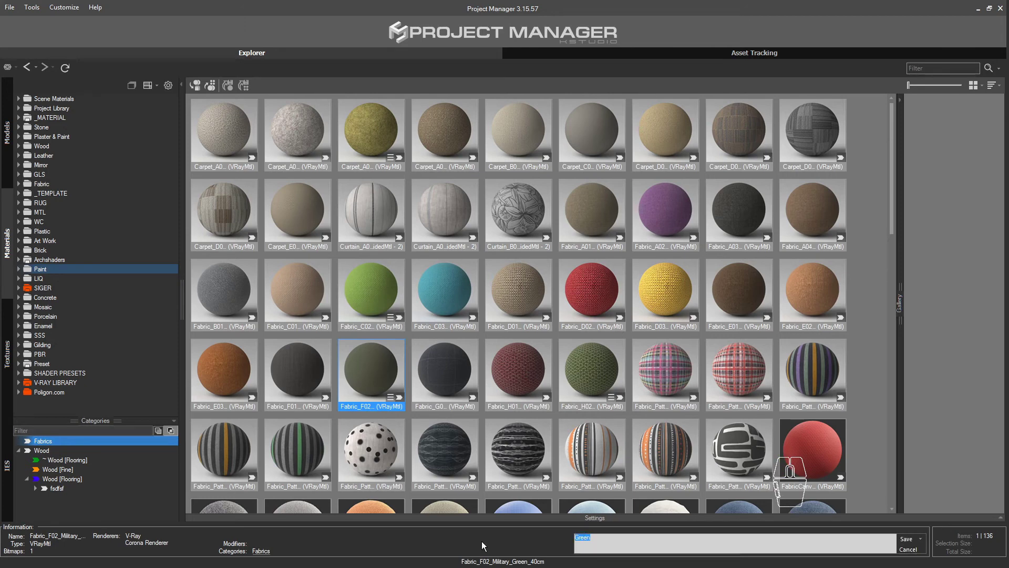
click(368, 292)
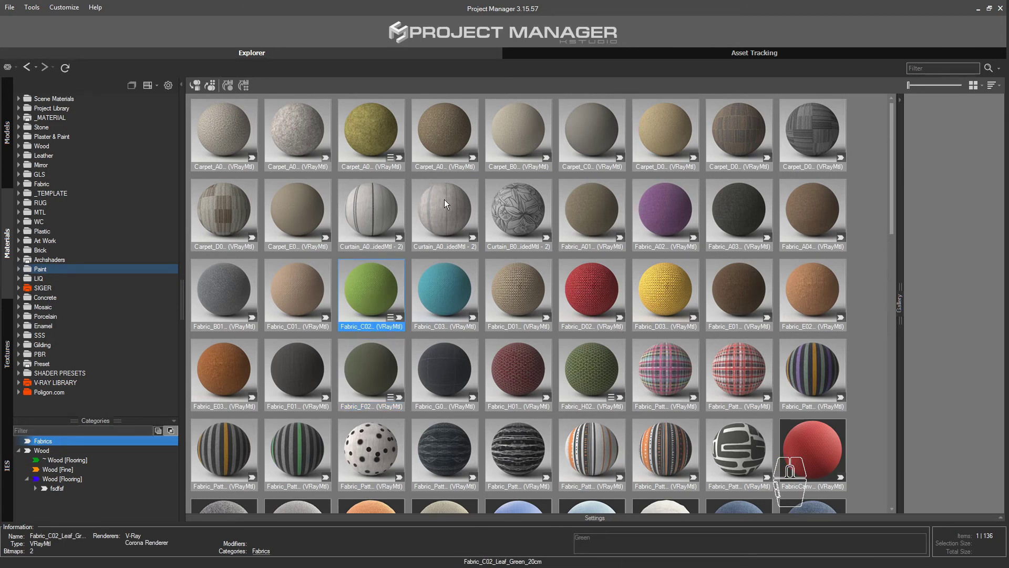
Enable comment search, search for 'Green', and toggle category searching.
click(1000, 68)
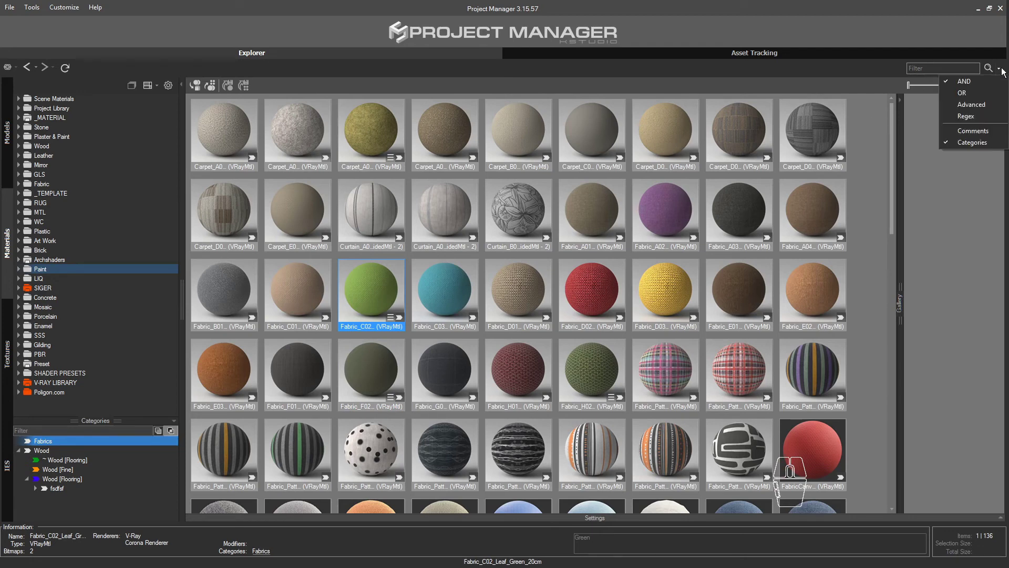
click(977, 131)
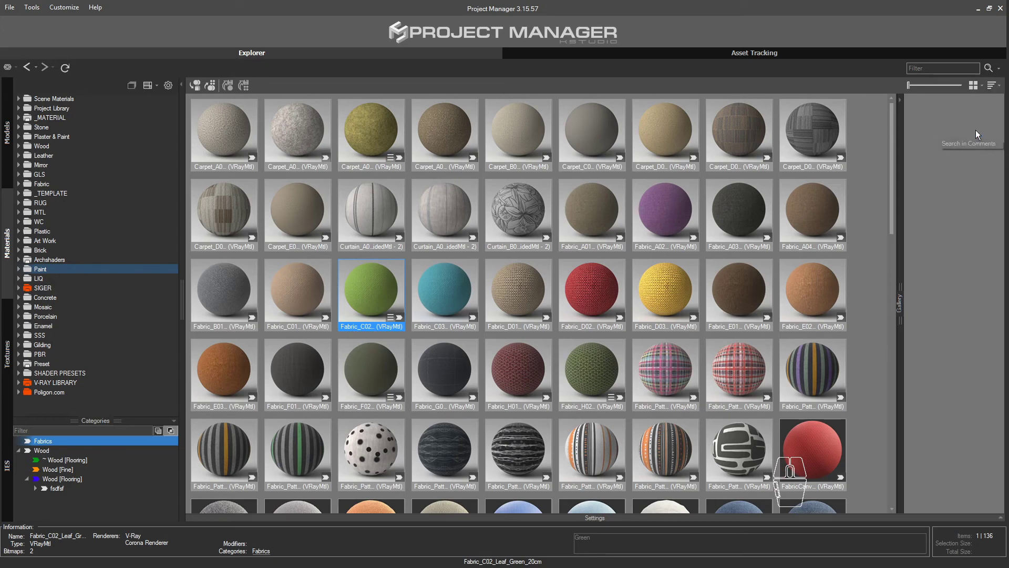
click(998, 68)
click(941, 69)
text(Green)
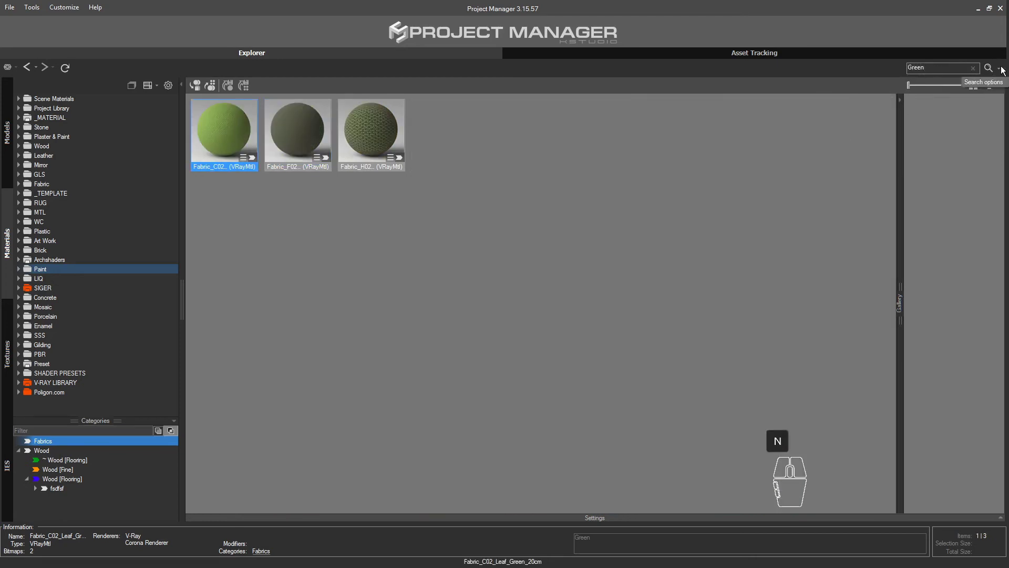
click(988, 68)
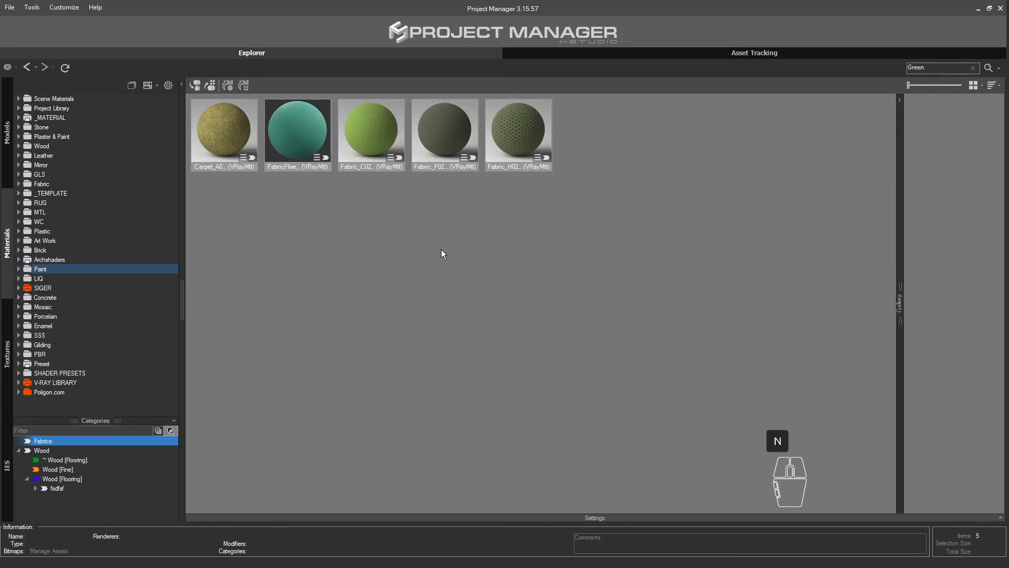
click(998, 68)
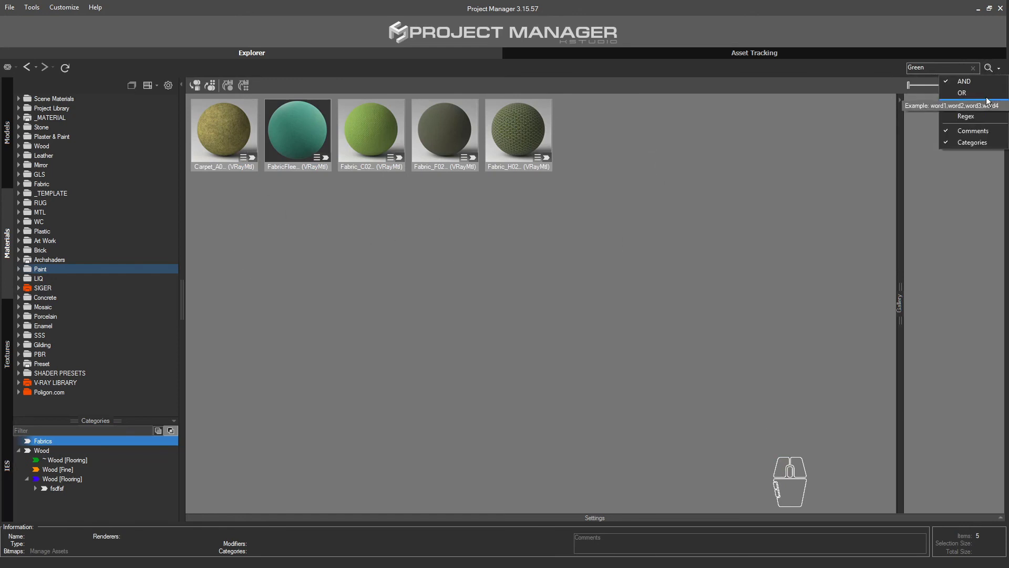
click(971, 143)
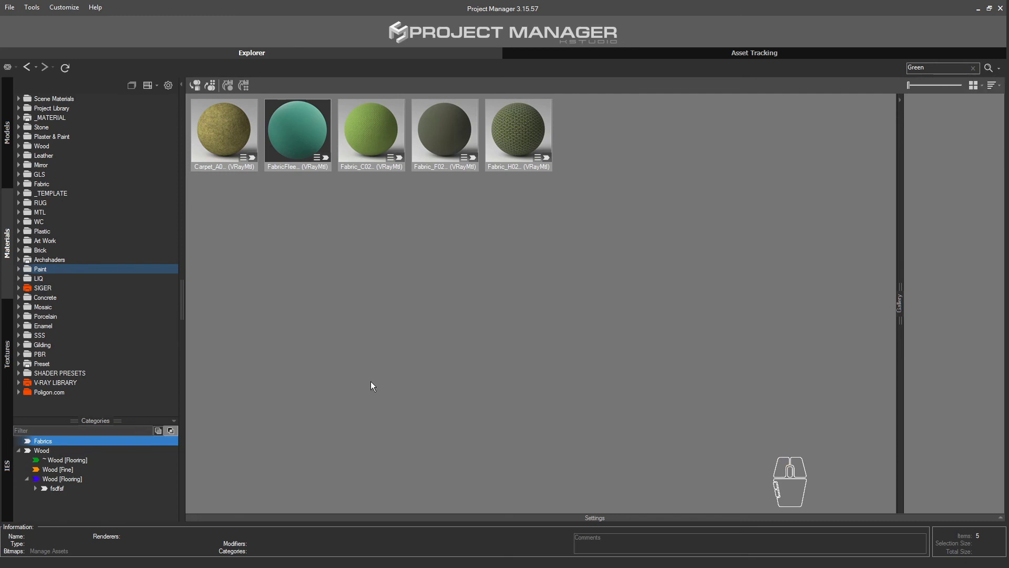
Clear the search filter and show the materials in the Wood [Fine] category.
click(973, 68)
click(42, 450)
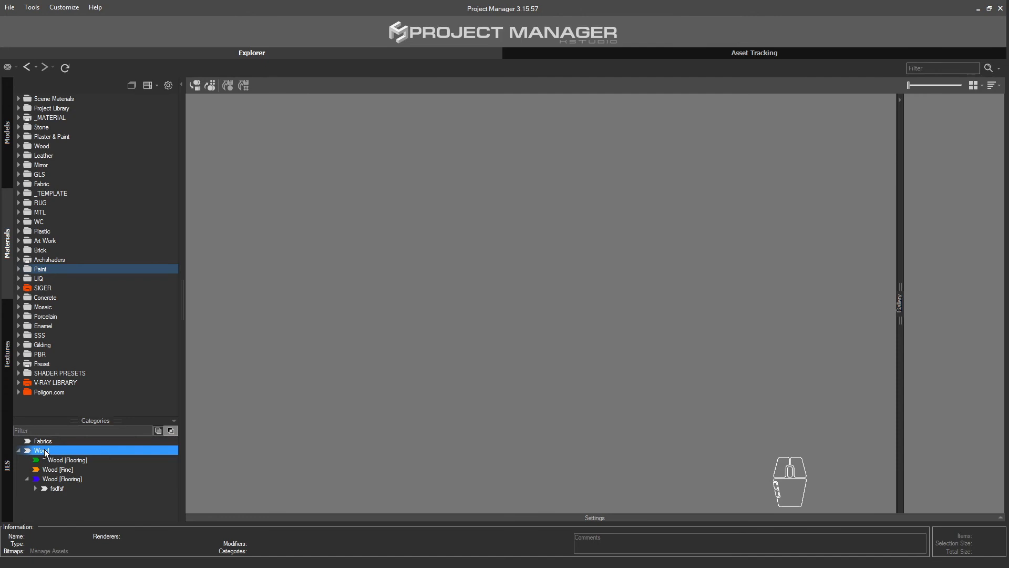
click(55, 469)
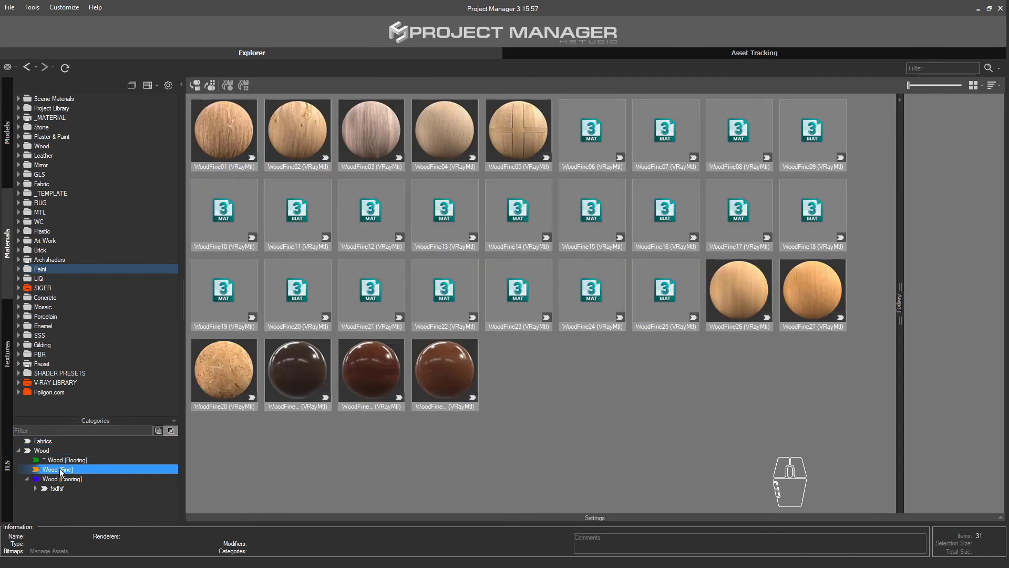
With category search enabled, search for the Carpet category to list the eleven Carpet materials.
click(998, 67)
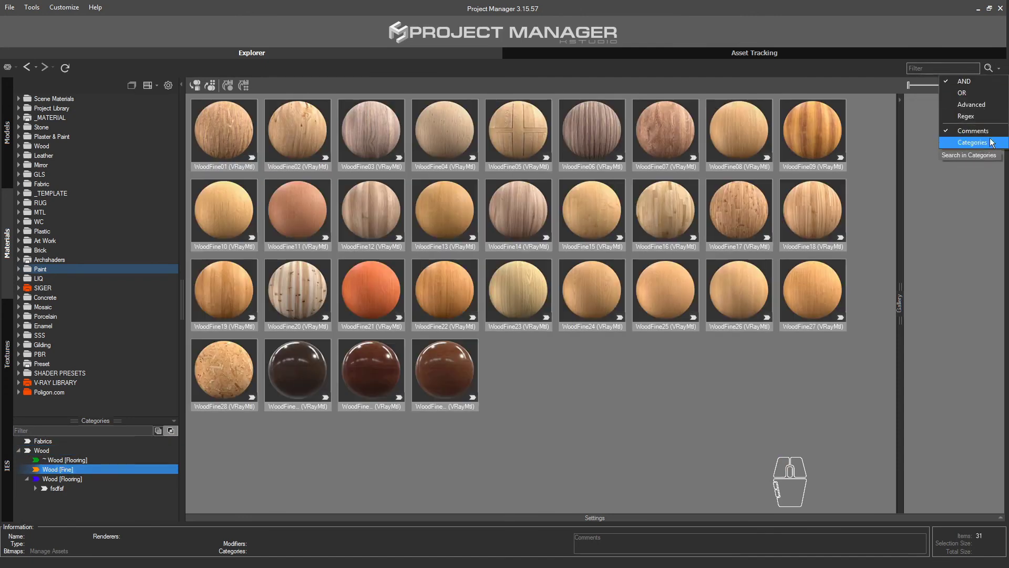
click(973, 142)
click(939, 67)
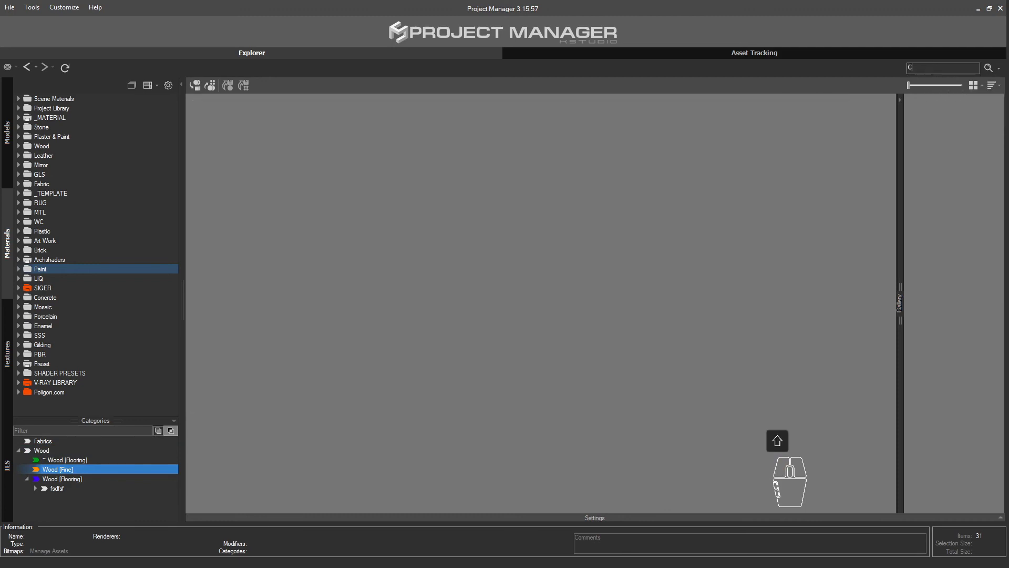
text(Car)
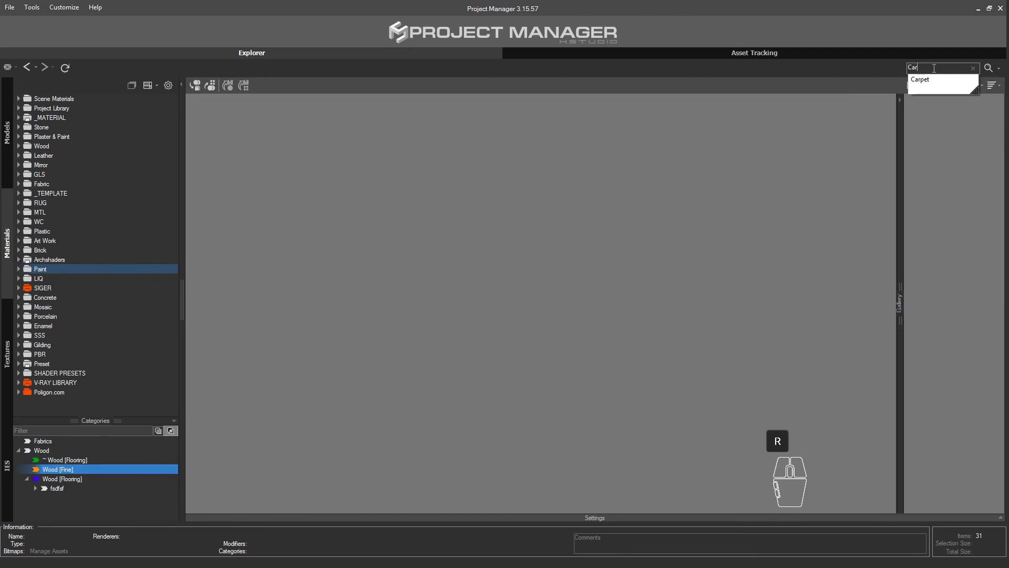
click(926, 81)
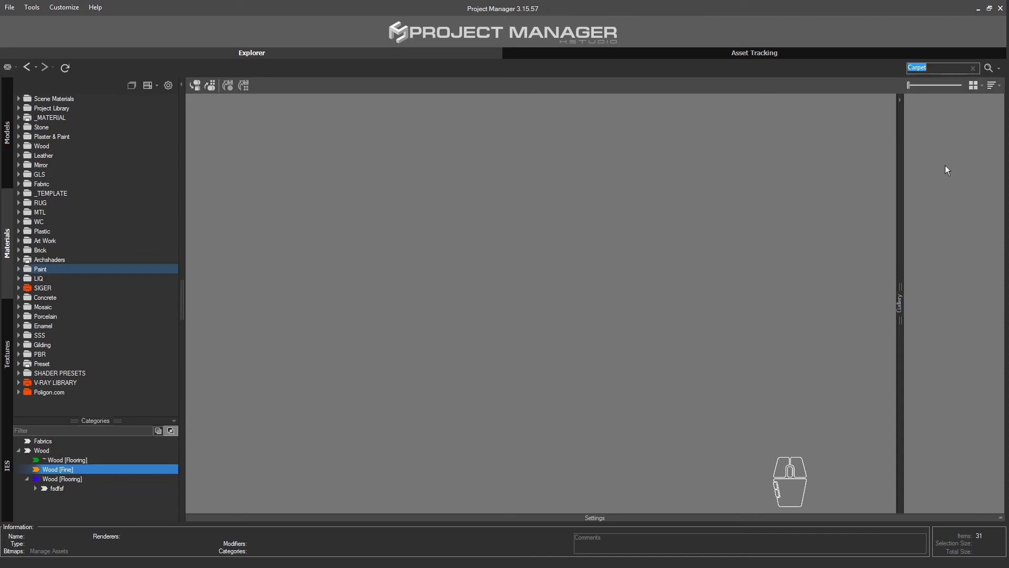
click(999, 69)
click(999, 68)
click(971, 143)
click(988, 68)
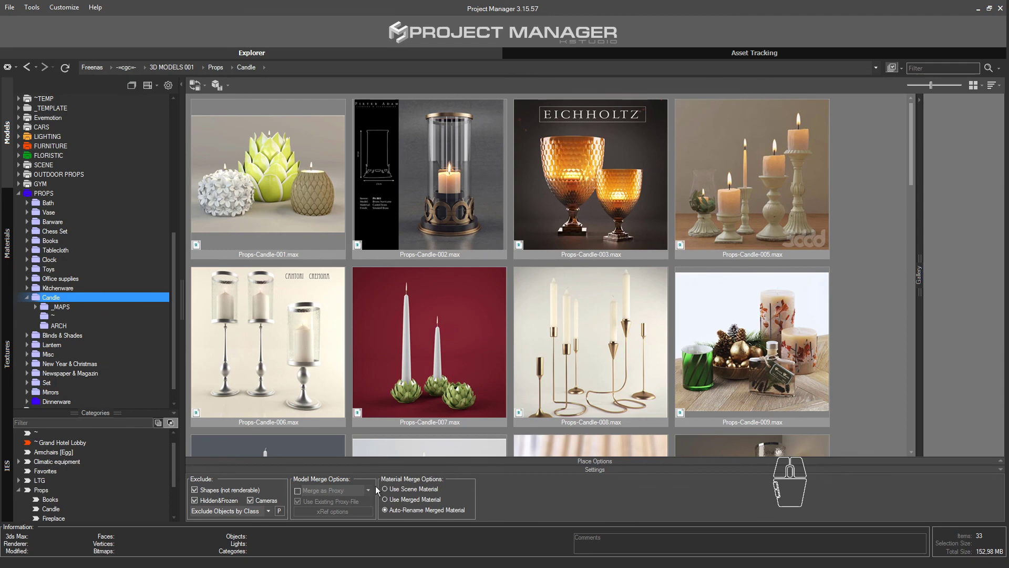
Select the Candle category under Props, whose gallery shows no models yet.
click(50, 509)
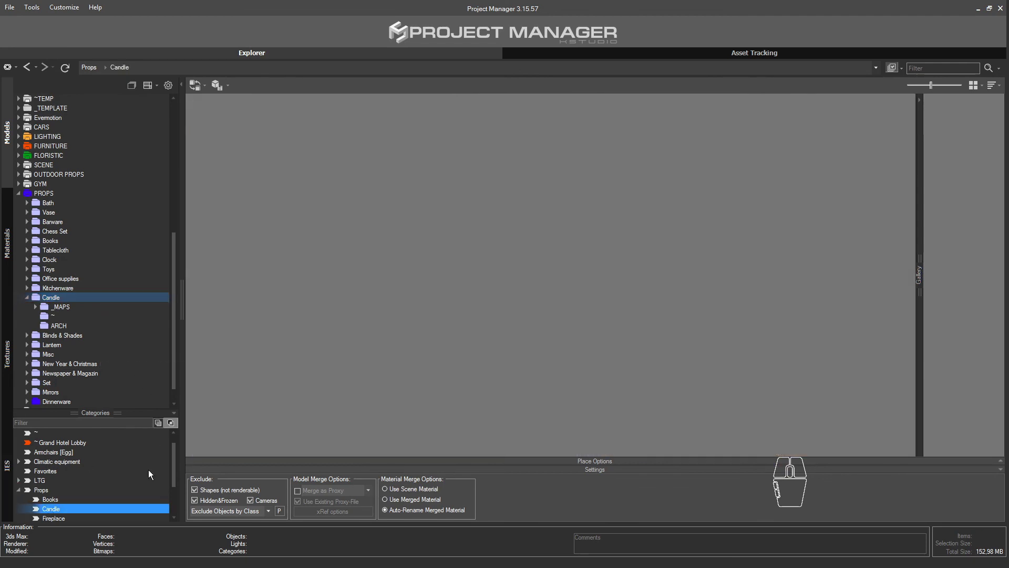
scroll(175, 481, down, 3)
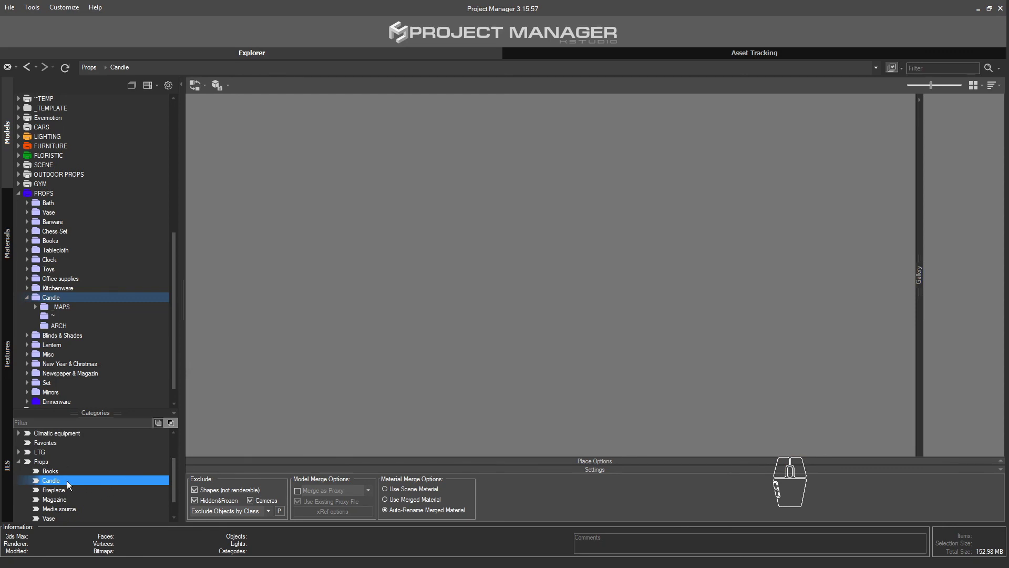
Add all models from the Props Candle folder to the Candle category.
click(55, 299)
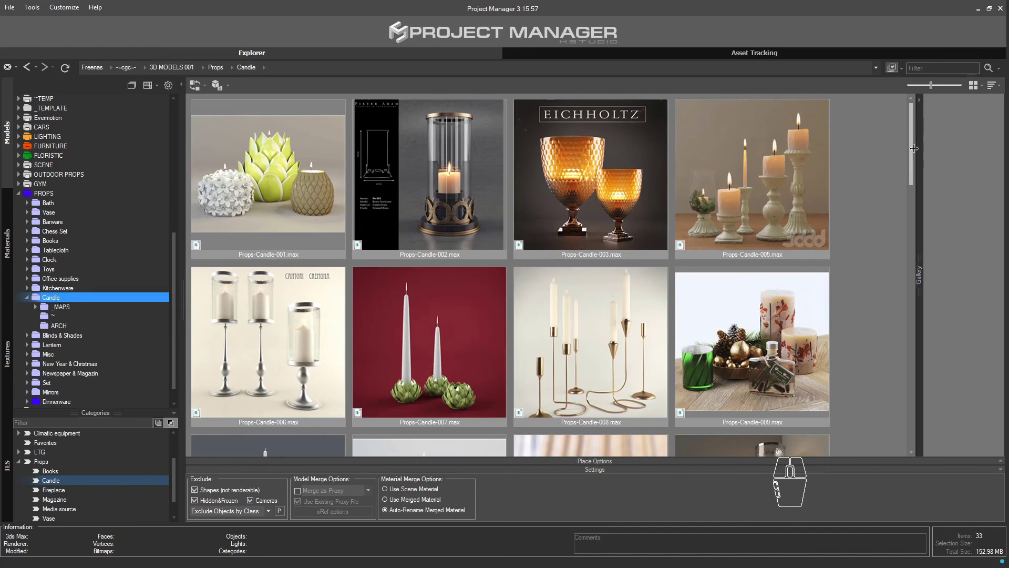
drag(911, 173, 908, 450)
shift+click(752, 247)
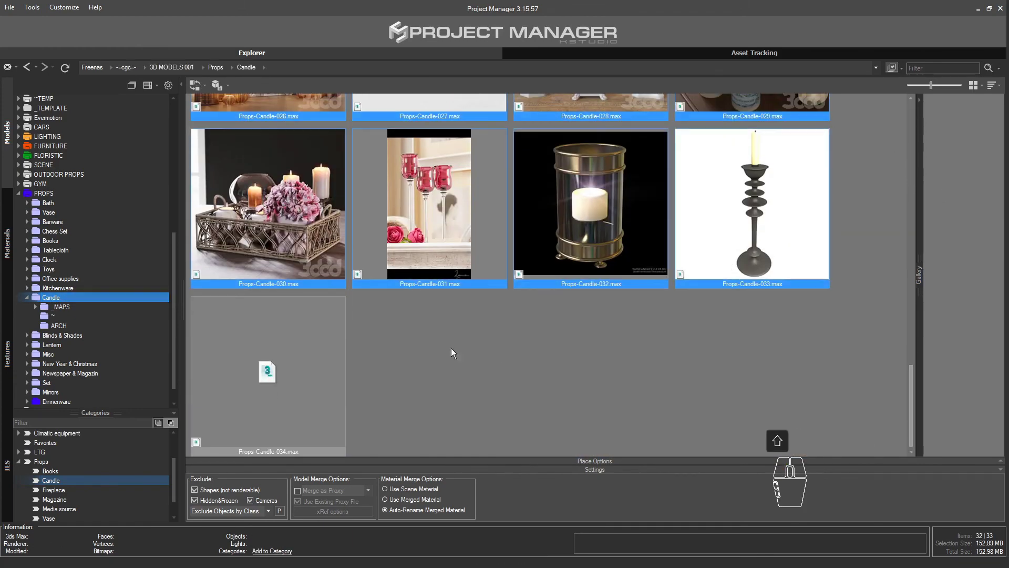
mouse_move(434, 226)
mouse_down()
mouse_move(45, 523)
mouse_move(51, 470)
mouse_up()
Assign the six candlestick models from MPM-001 to the Candle category.
scroll(176, 334, up, 2)
scroll(176, 334, up, 6)
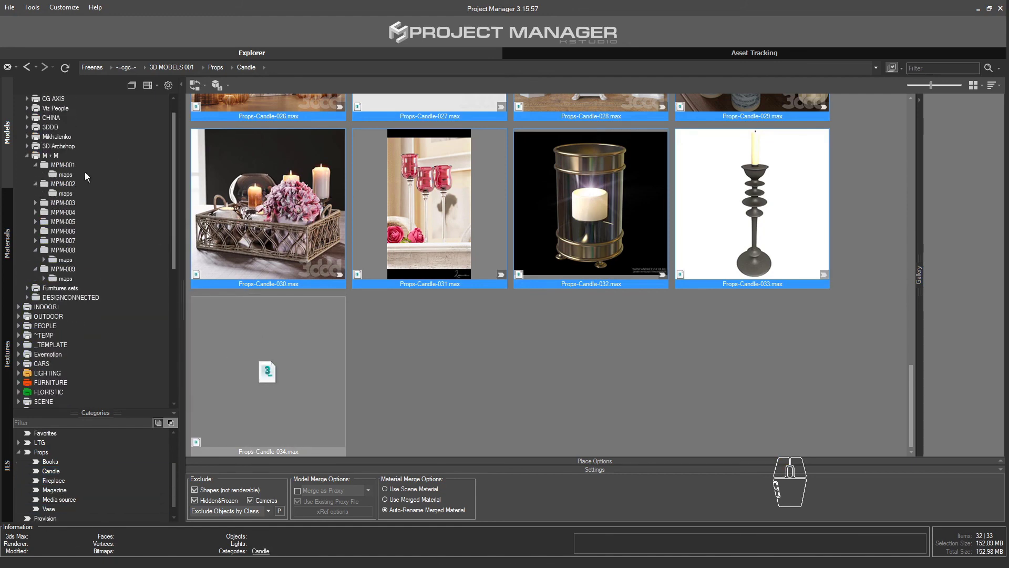
click(64, 165)
click(290, 207)
shift+click(429, 337)
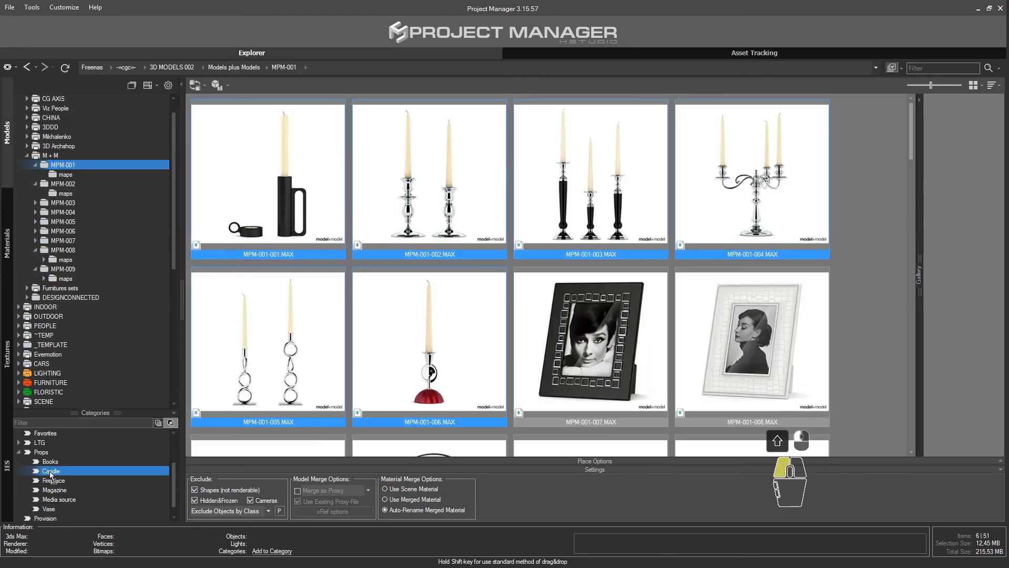
Add MPM-008-031 through MPM-008-040 to Candle, then view its 48 models with smaller thumbnails.
click(63, 250)
scroll(888, 408, down, 10)
scroll(887, 408, down, 5)
scroll(887, 408, up, 1)
click(591, 148)
scroll(590, 263, down, 1)
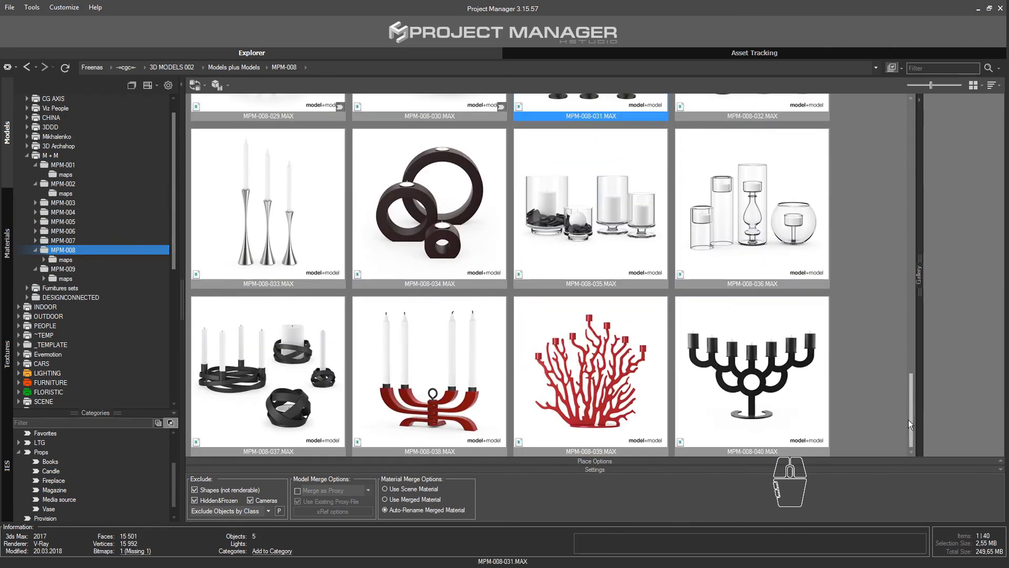
shift+click(752, 368)
drag(752, 368, 53, 473)
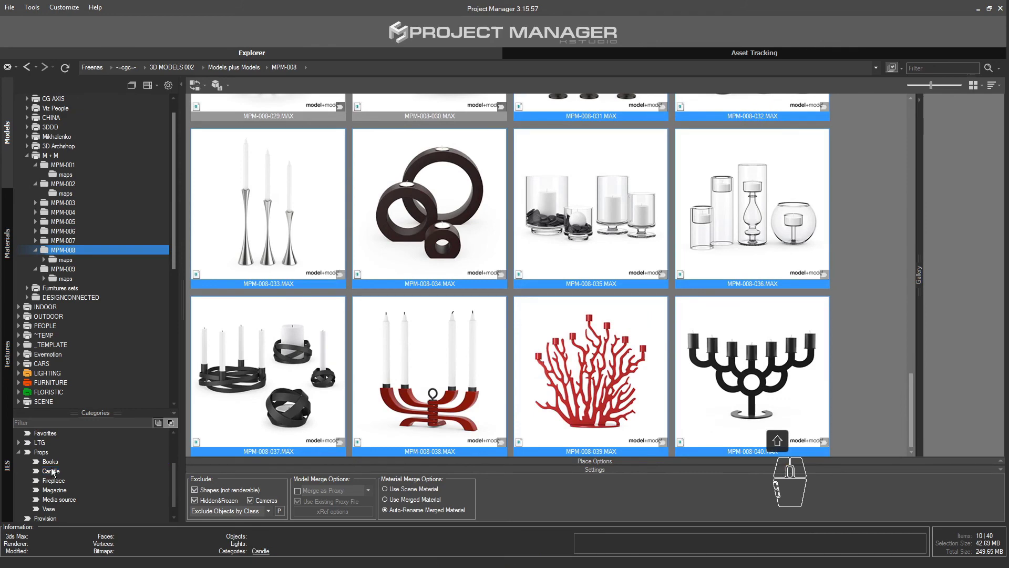
click(52, 472)
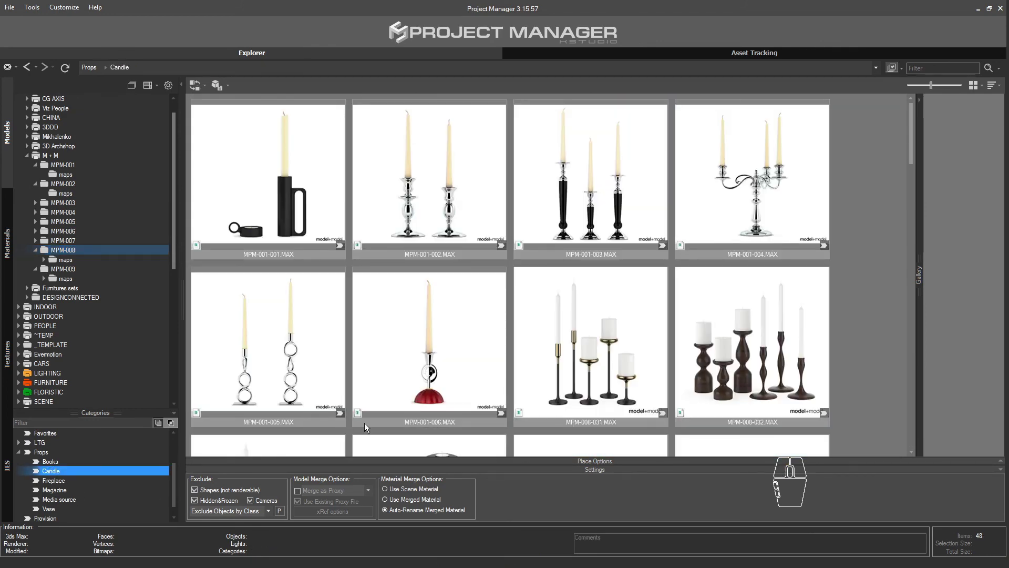
drag(931, 85, 904, 88)
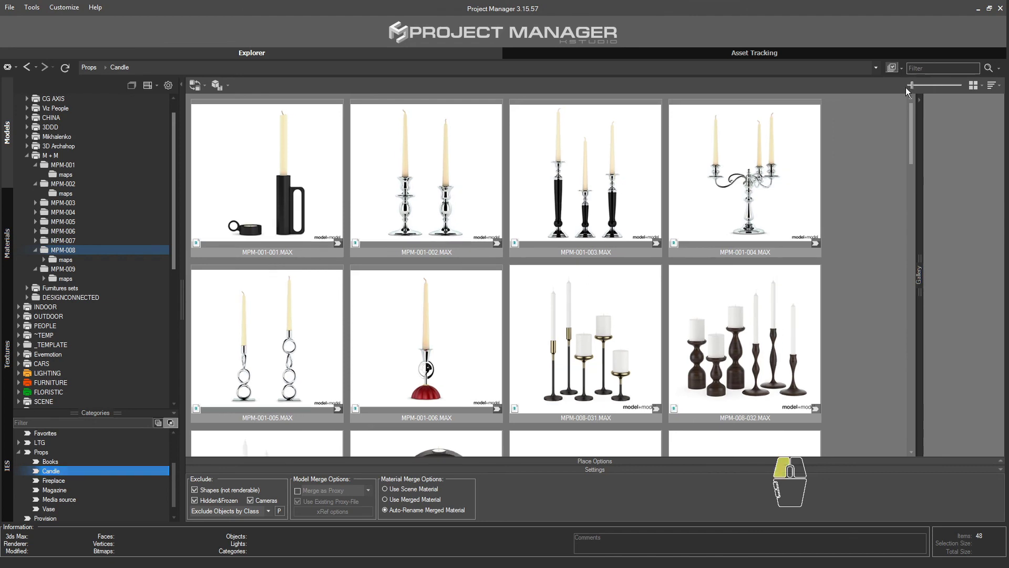